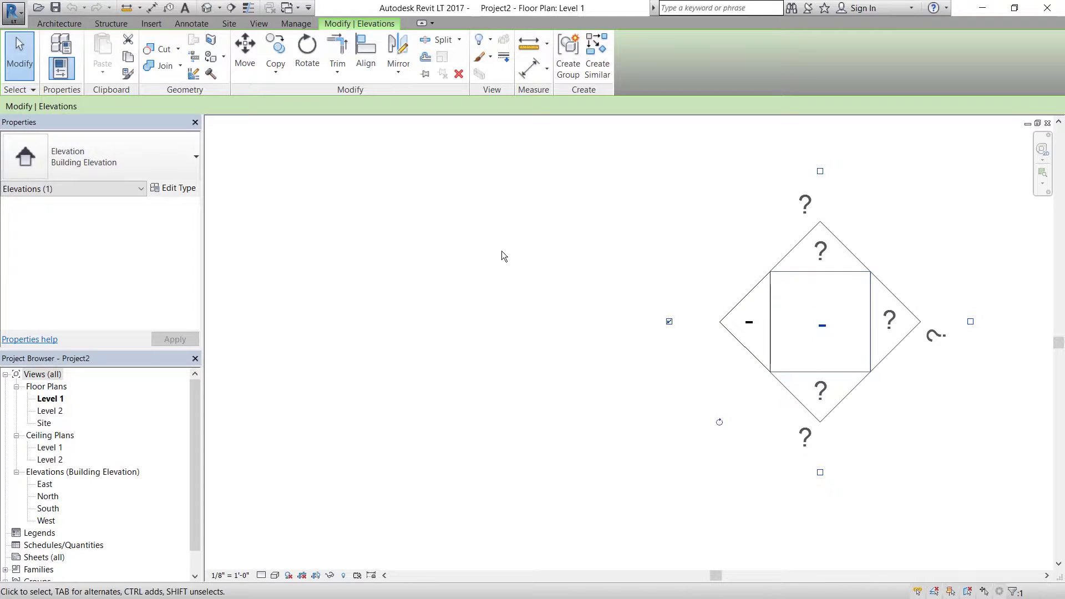
# Move the selected east elevation marker body a short distance horizontally to the west
pyautogui.press('m')
pyautogui.press('v')
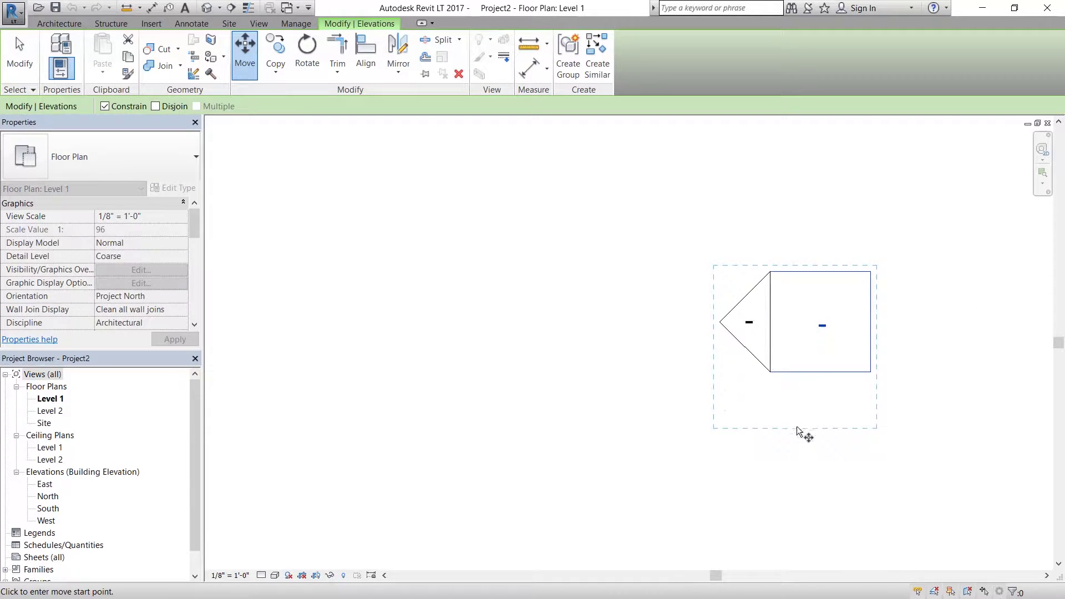
pyautogui.click(815, 417)
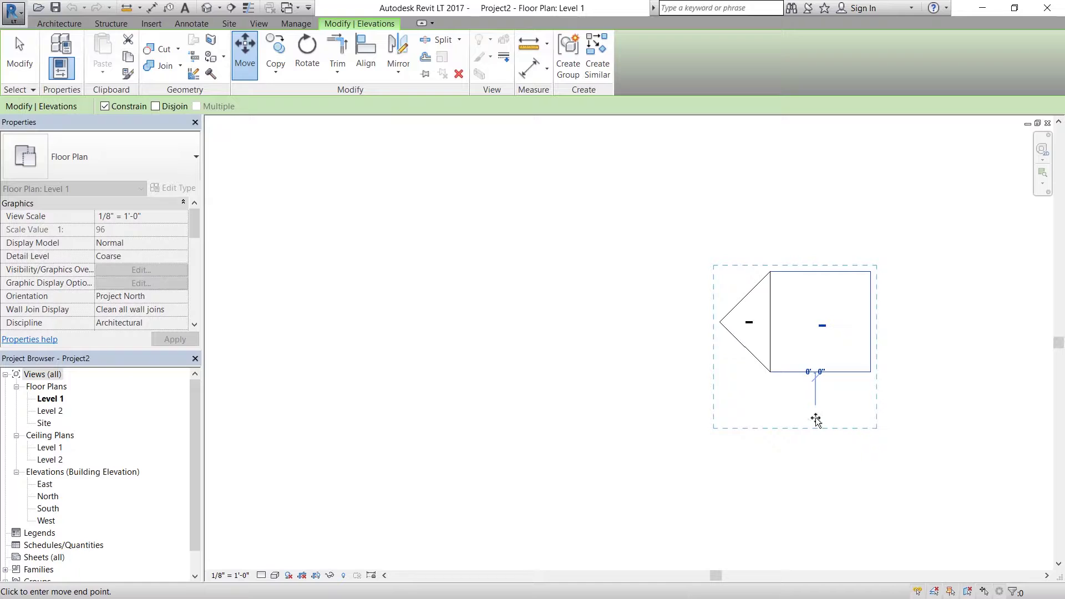
pyautogui.click(730, 419)
pyautogui.press('Escape')
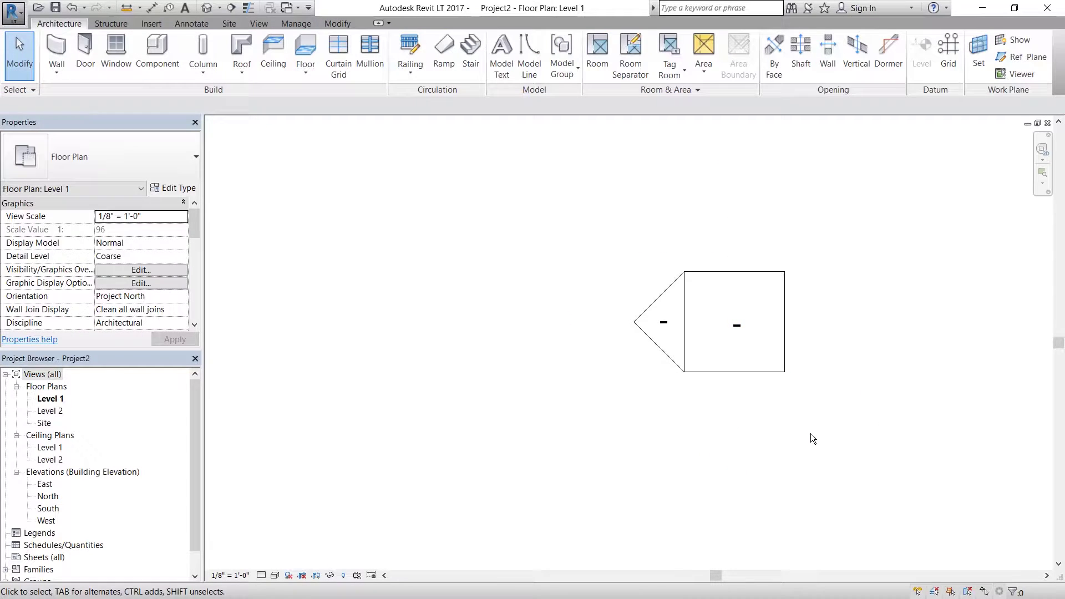
# Select the body of the east elevation marker and move it farther west along a horizontal line, then clear the selection
pyautogui.click(746, 328)
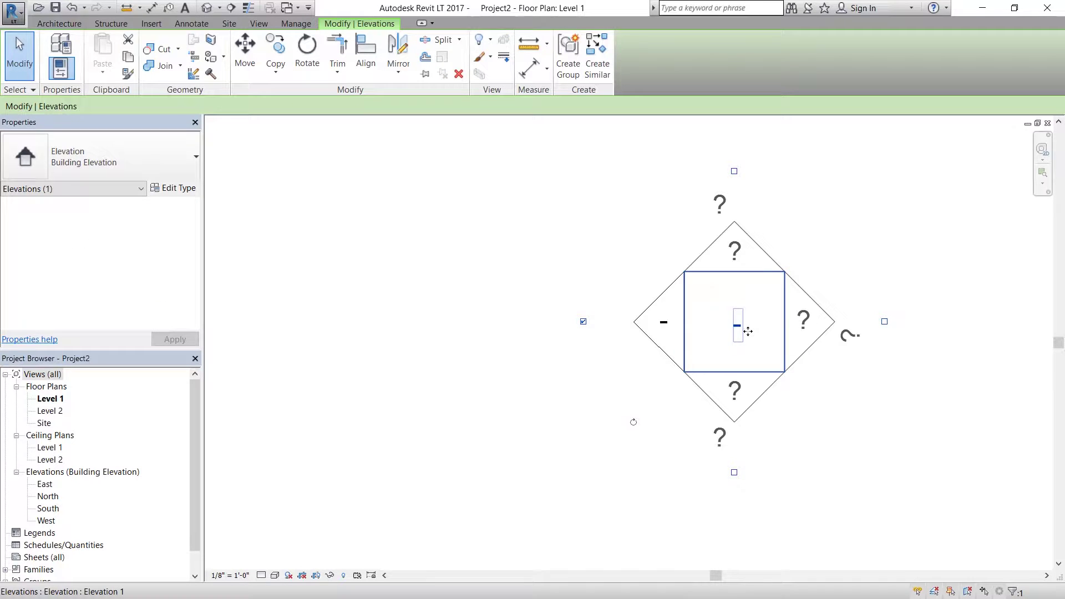
pyautogui.click(404, 218)
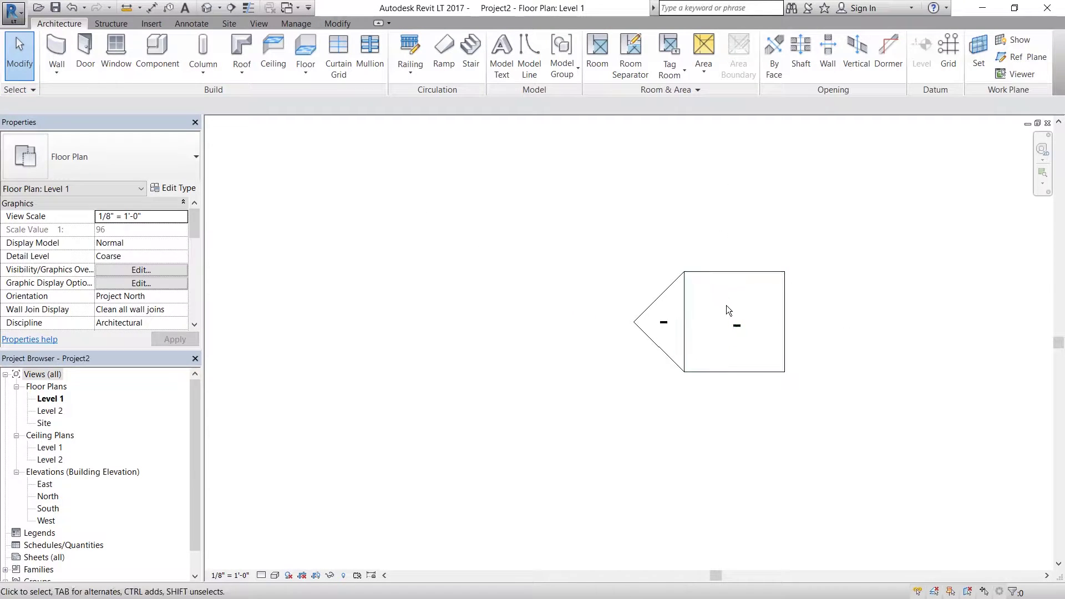
pyautogui.click(741, 325)
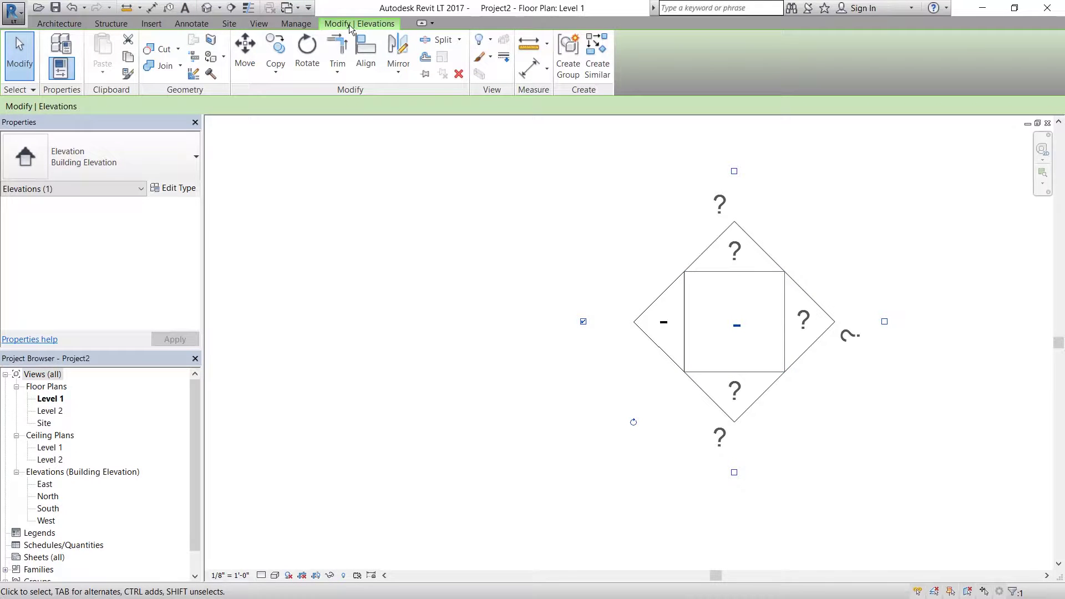
pyautogui.click(245, 51)
pyautogui.click(710, 454)
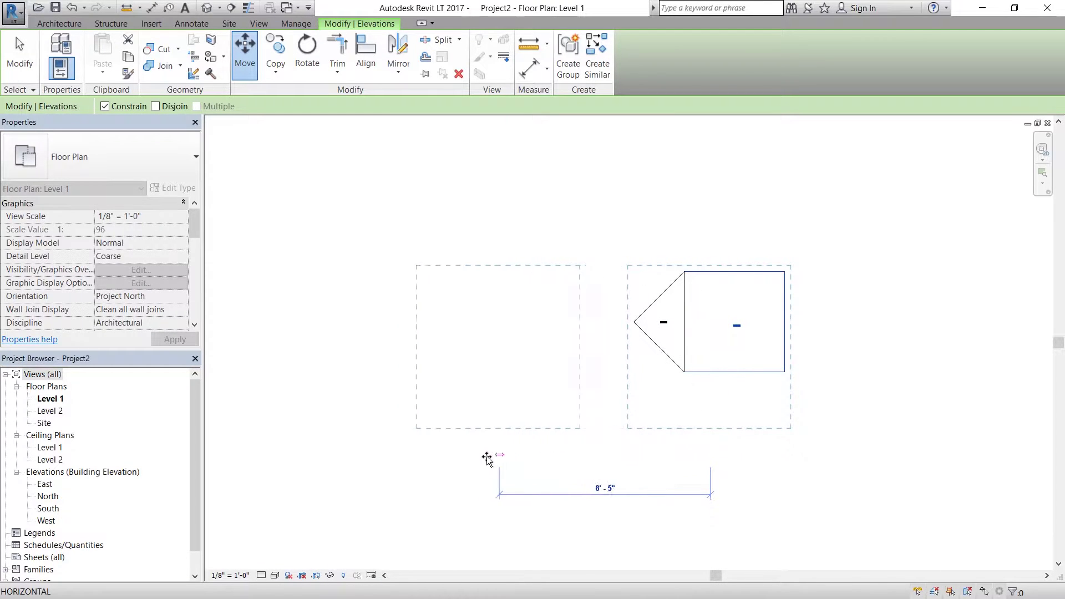
pyautogui.click(442, 458)
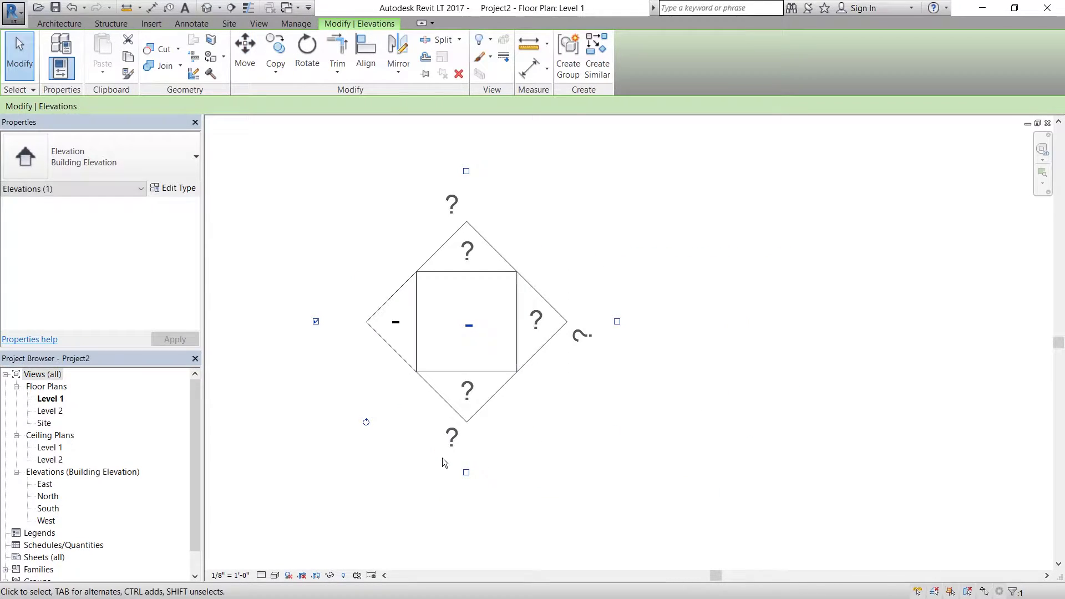
pyautogui.click(508, 445)
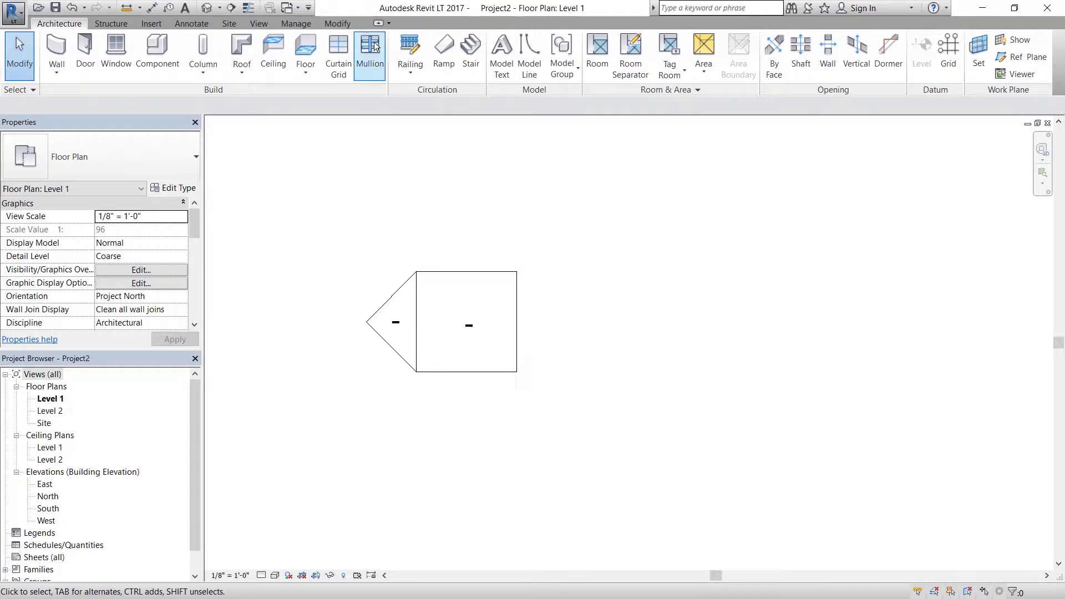
# Start Move before selecting anything, choose the east elevation marker body, and shift it horizontally back to the east
pyautogui.click(336, 23)
pyautogui.click(245, 49)
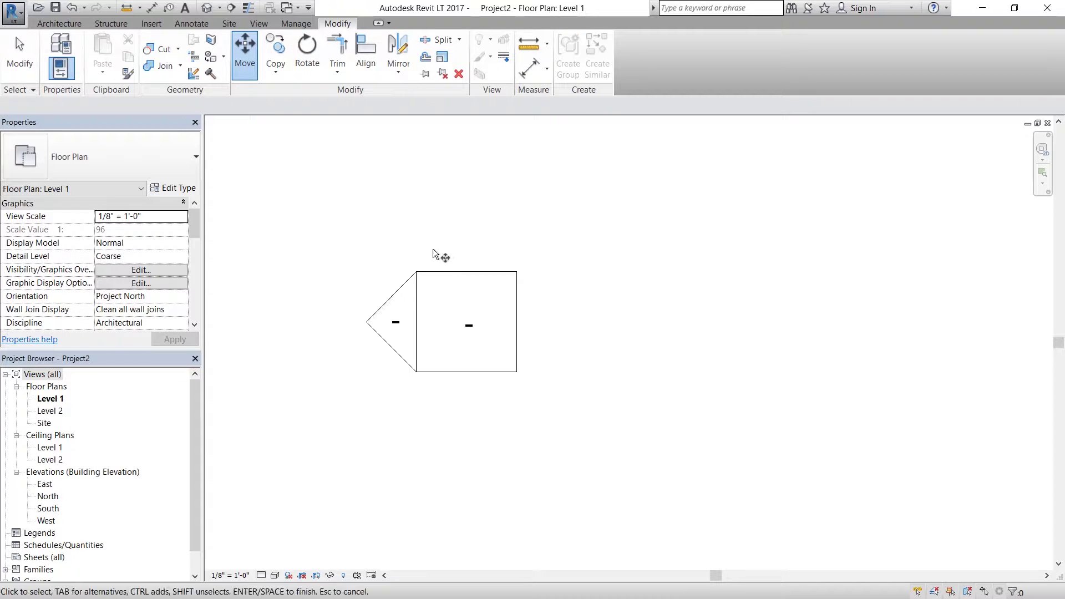
pyautogui.click(491, 322)
pyautogui.press('Return')
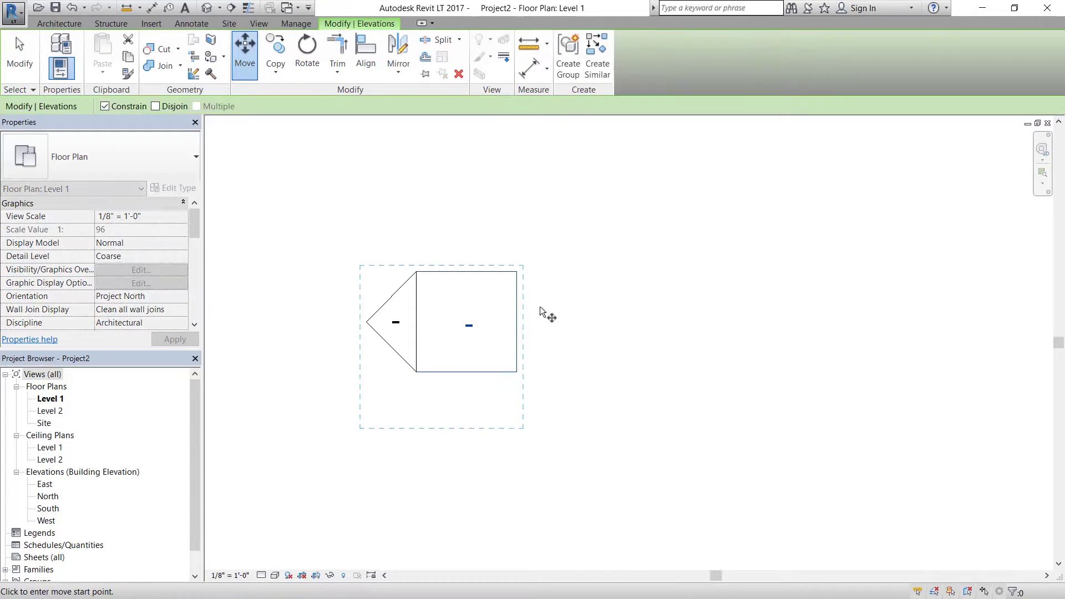
pyautogui.click(540, 306)
pyautogui.click(702, 306)
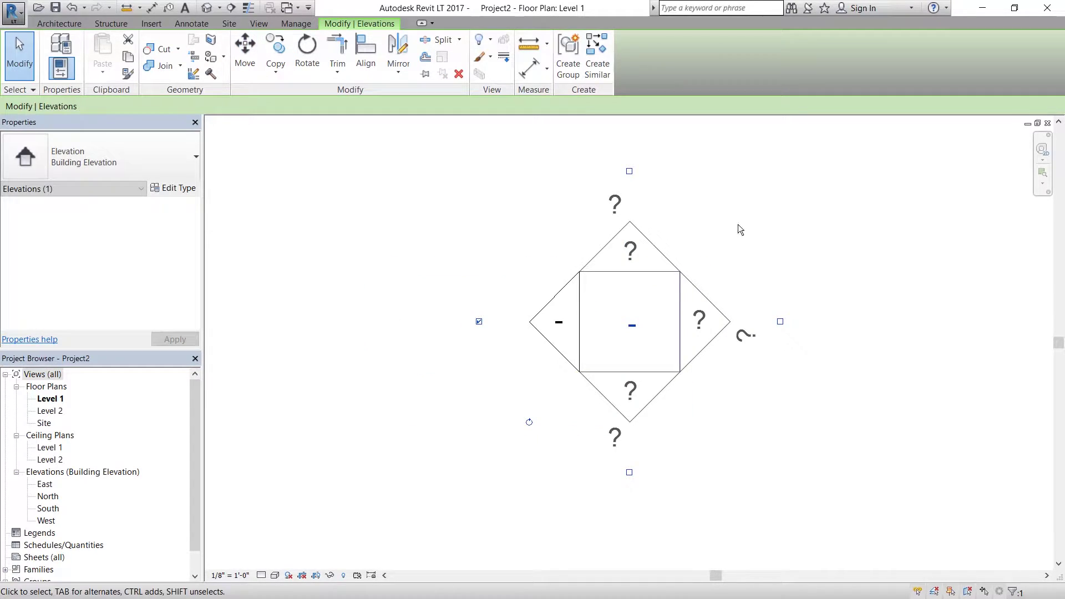
pyautogui.press('Escape')
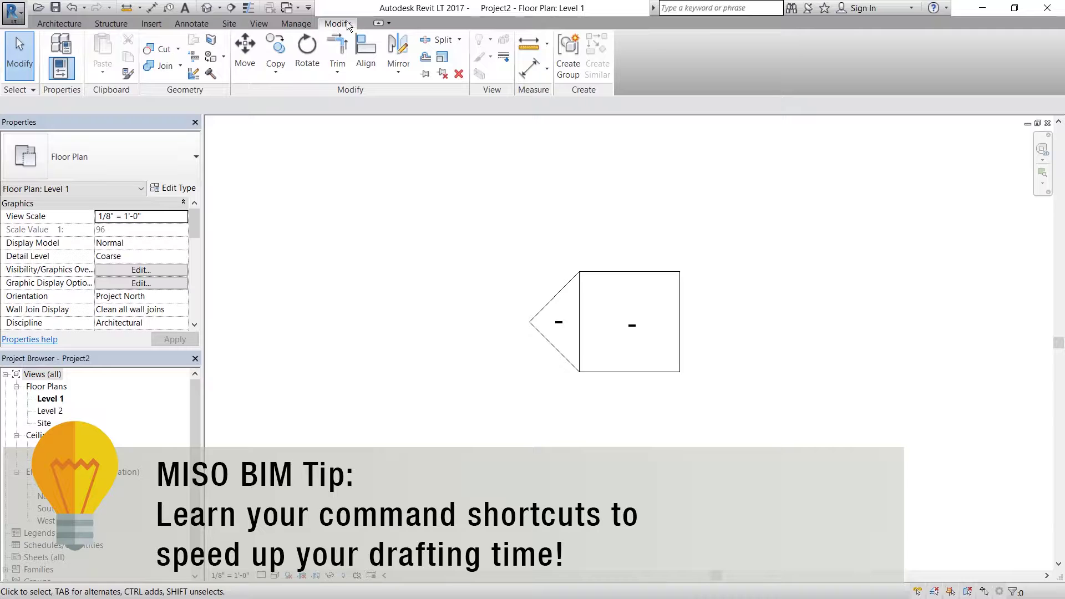
# Move the east elevation marker body horizontally west again, starting the Move command before choosing it
pyautogui.click(246, 62)
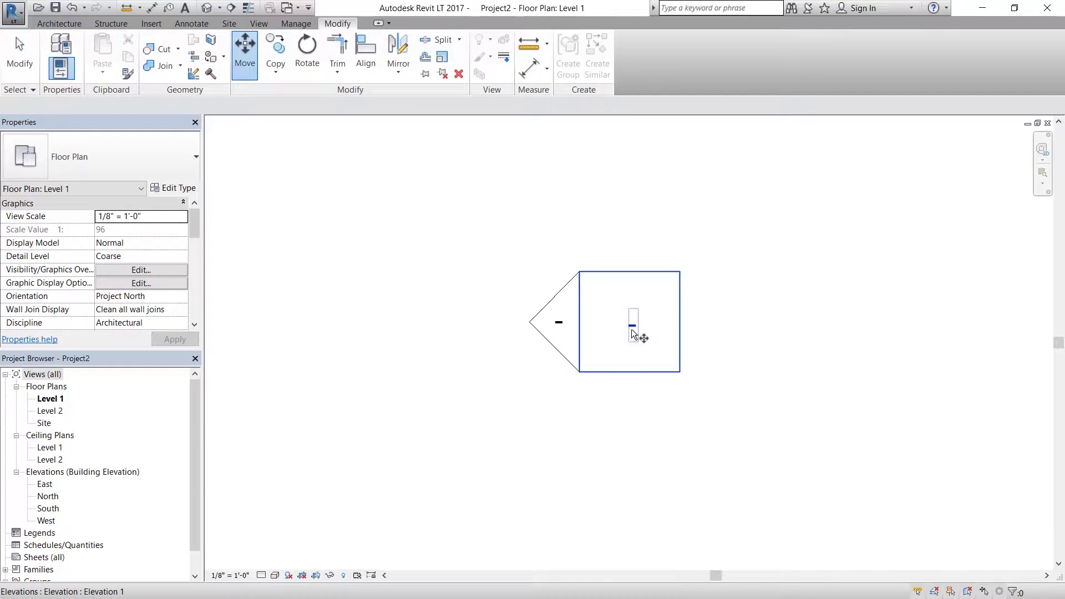
pyautogui.click(631, 328)
pyautogui.click(634, 409)
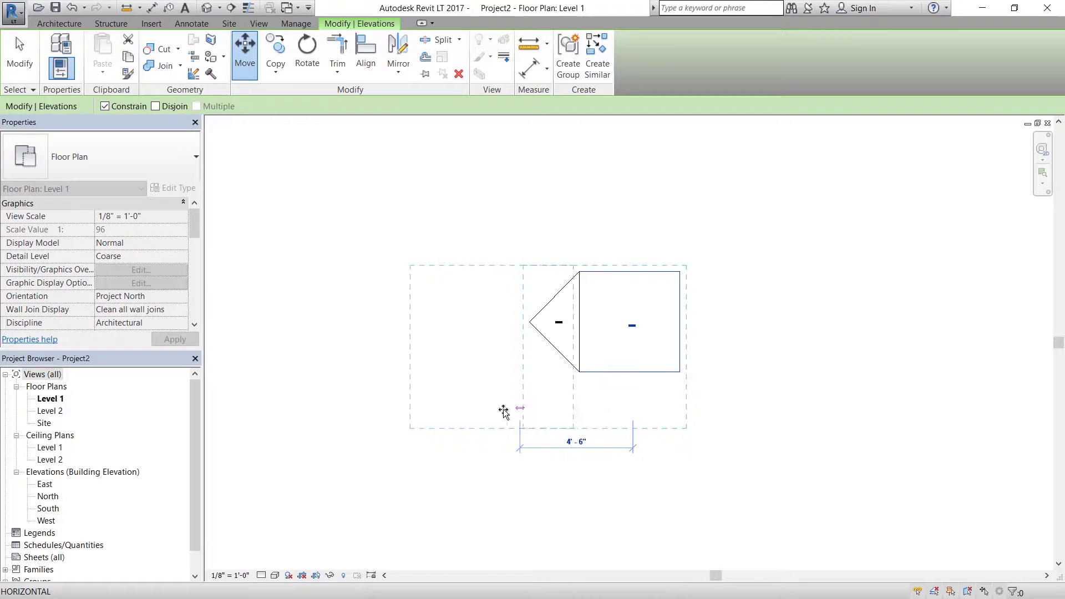
pyautogui.click(492, 409)
pyautogui.click(611, 409)
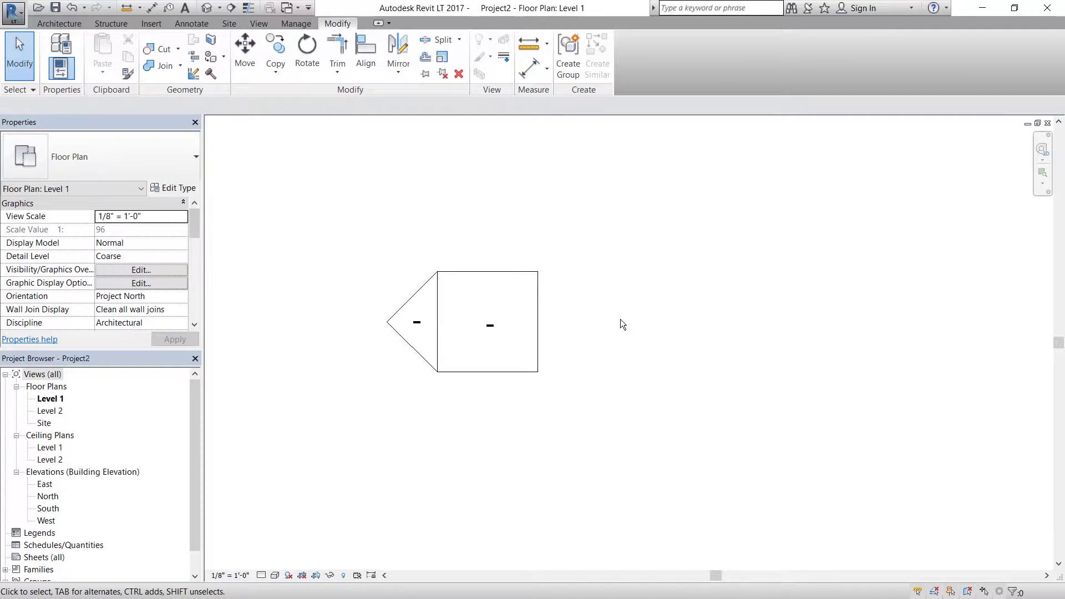
# Build a combined selection of the east, south, north and west elevation marker bodies, one after another
pyautogui.press('z')
pyautogui.press('e')
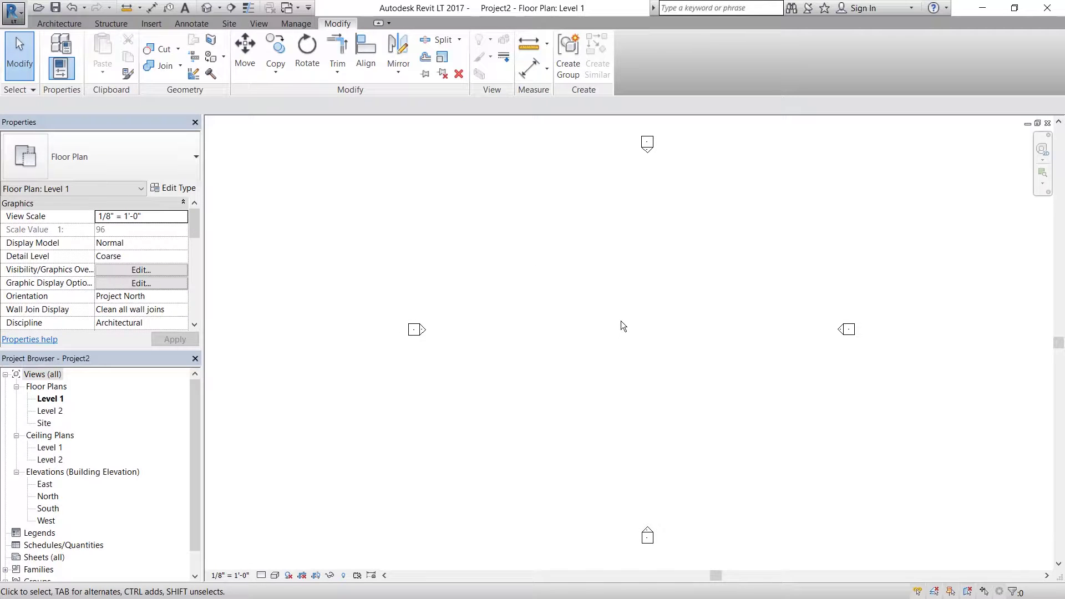
pyautogui.click(848, 331)
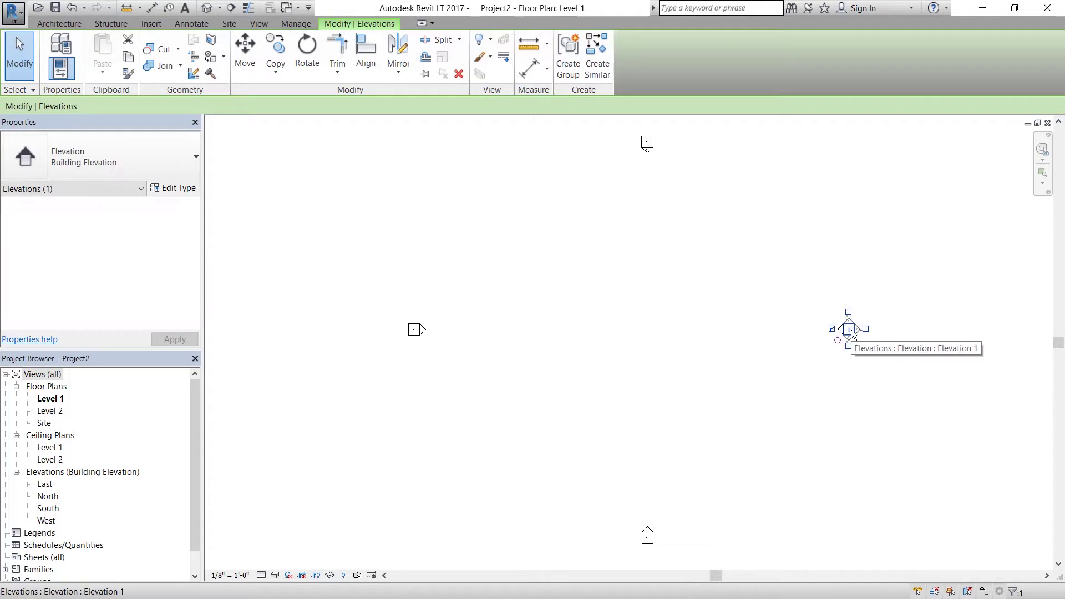
pyautogui.click(783, 354)
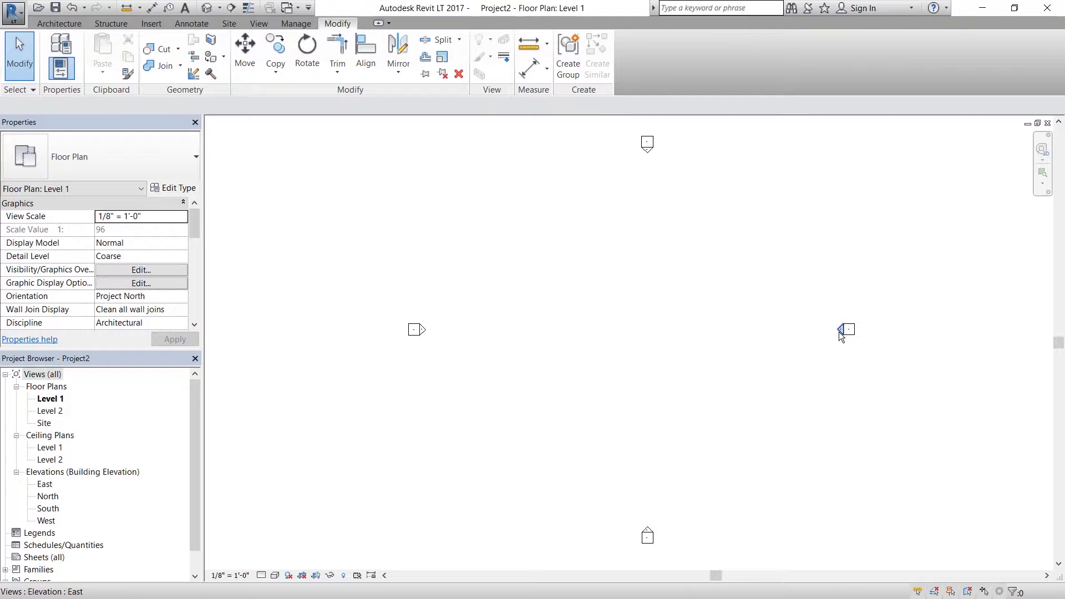
pyautogui.click(853, 330)
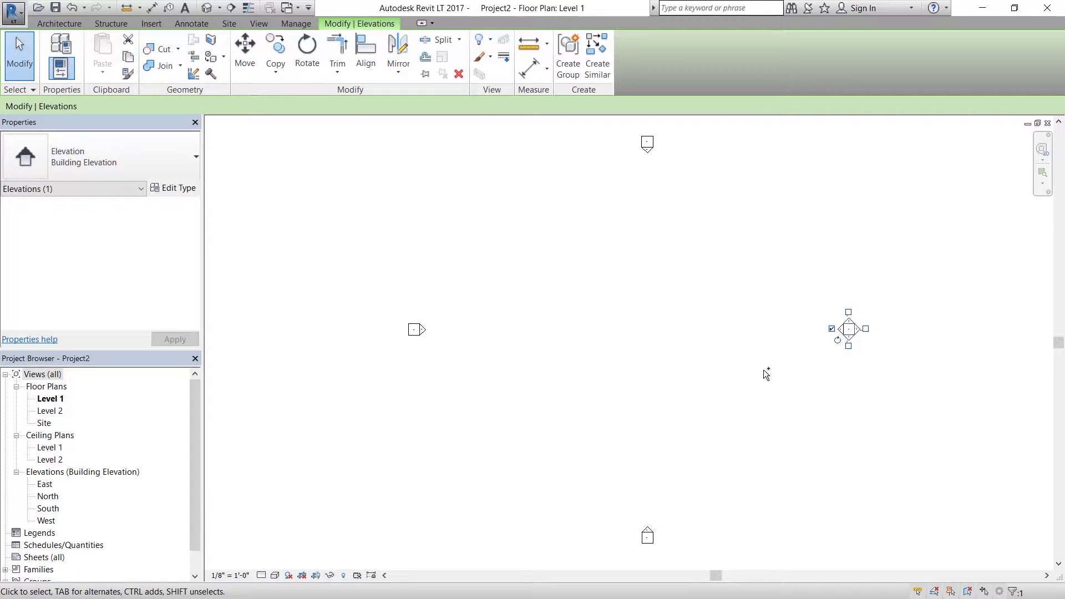
pyautogui.keyDown('ctrl'); pyautogui.click(648, 537); pyautogui.keyUp('ctrl')
pyautogui.keyDown('ctrl'); pyautogui.click(647, 143); pyautogui.keyUp('ctrl')
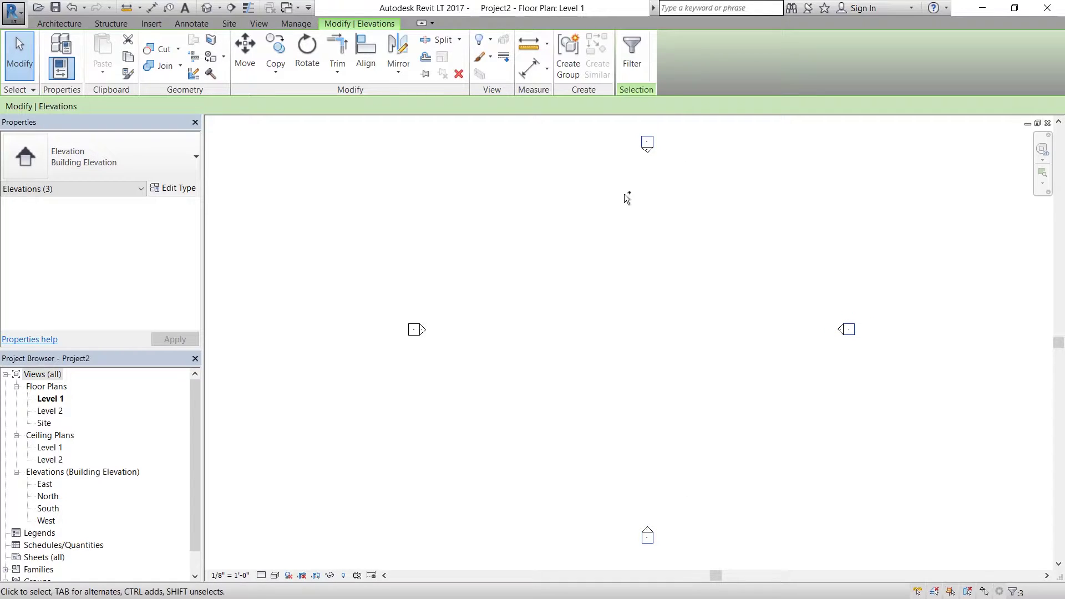
pyautogui.keyDown('ctrl'); pyautogui.click(416, 331); pyautogui.keyUp('ctrl')
# Remove the west, south and north marker bodies from the selection one by one, then clear the remaining selection
pyautogui.keyDown('shift'); pyautogui.click(415, 329); pyautogui.keyUp('shift')
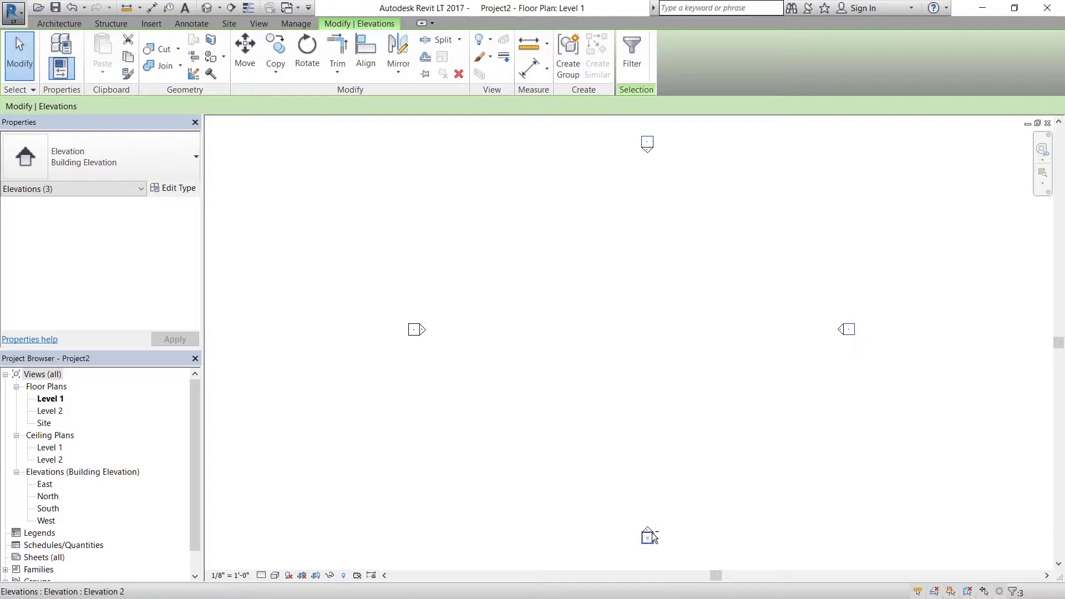
pyautogui.keyDown('shift'); pyautogui.click(648, 538); pyautogui.keyUp('shift')
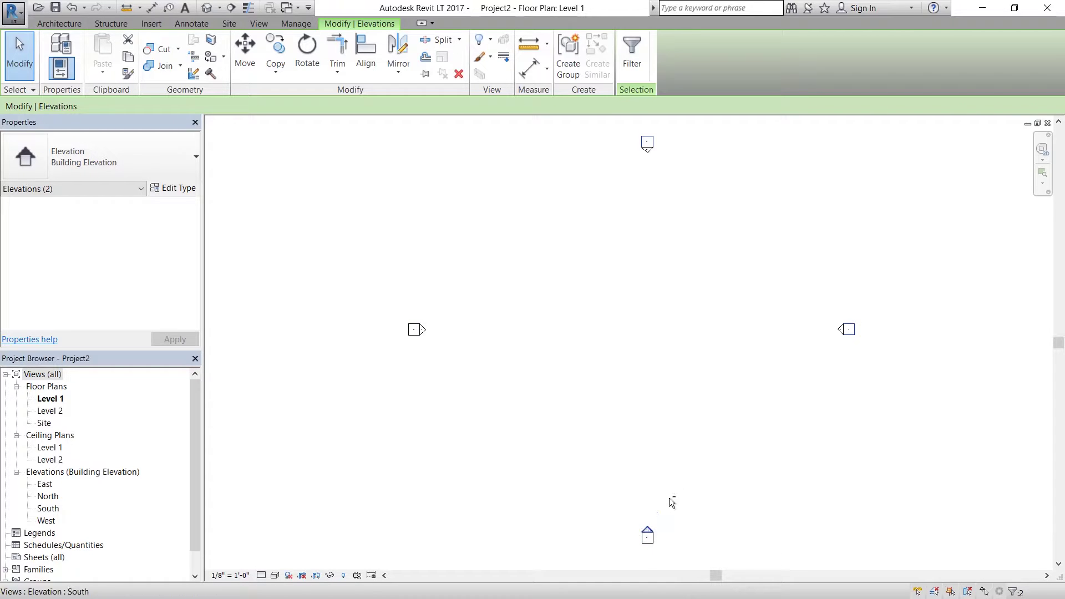
pyautogui.keyDown('shift'); pyautogui.click(648, 143); pyautogui.keyUp('shift')
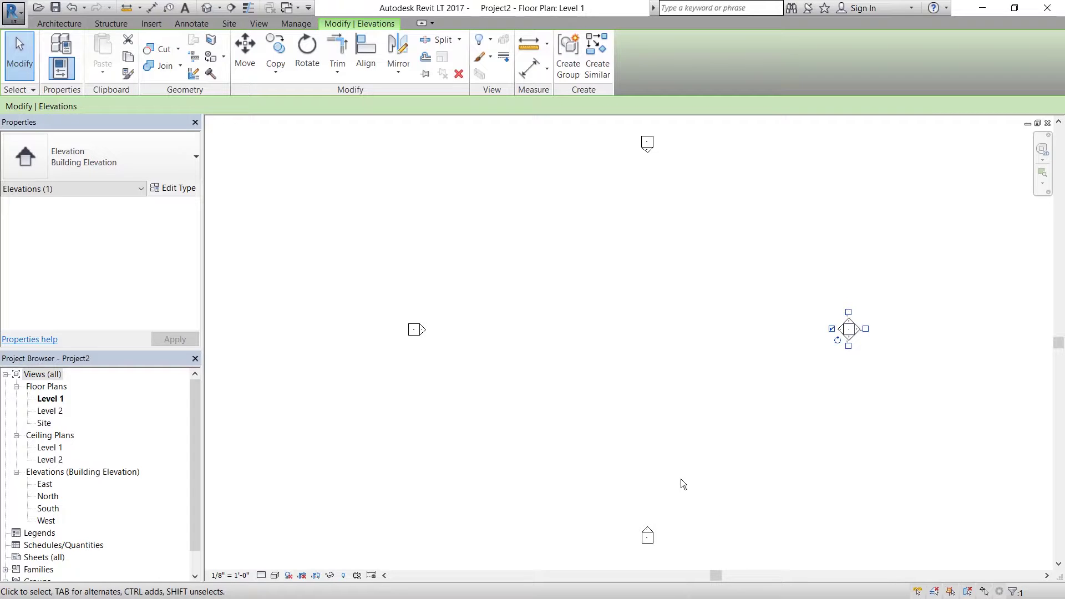
pyautogui.click(752, 399)
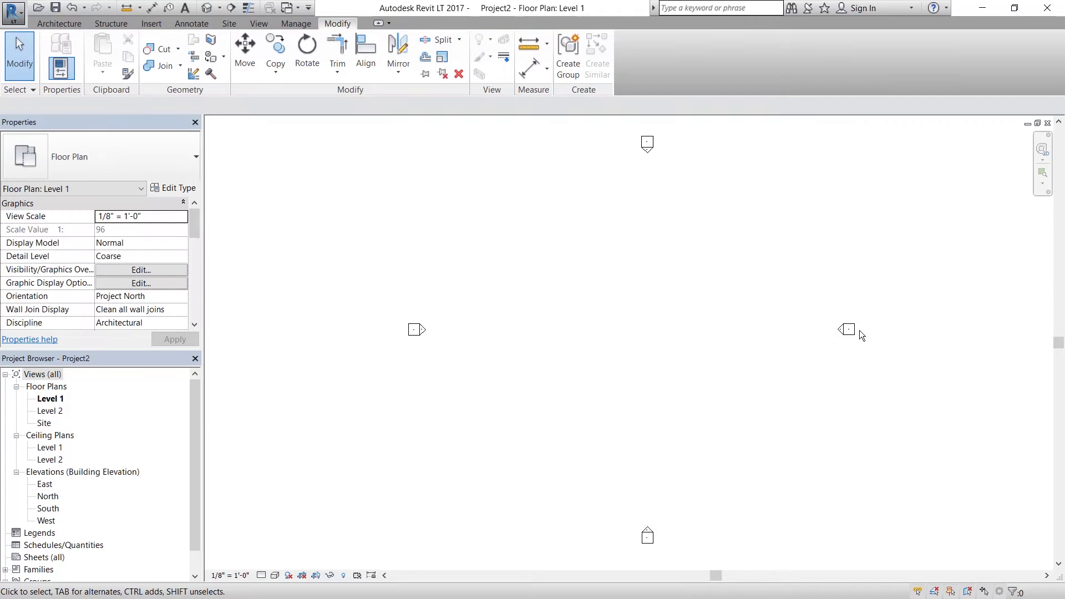
# Cycle through the overlapping elements on the east marker's shared edge to select its triangular East view arrow, then deselect it
pyautogui.scroll(8, 849, 323)
pyautogui.scroll(-7, 850, 323)
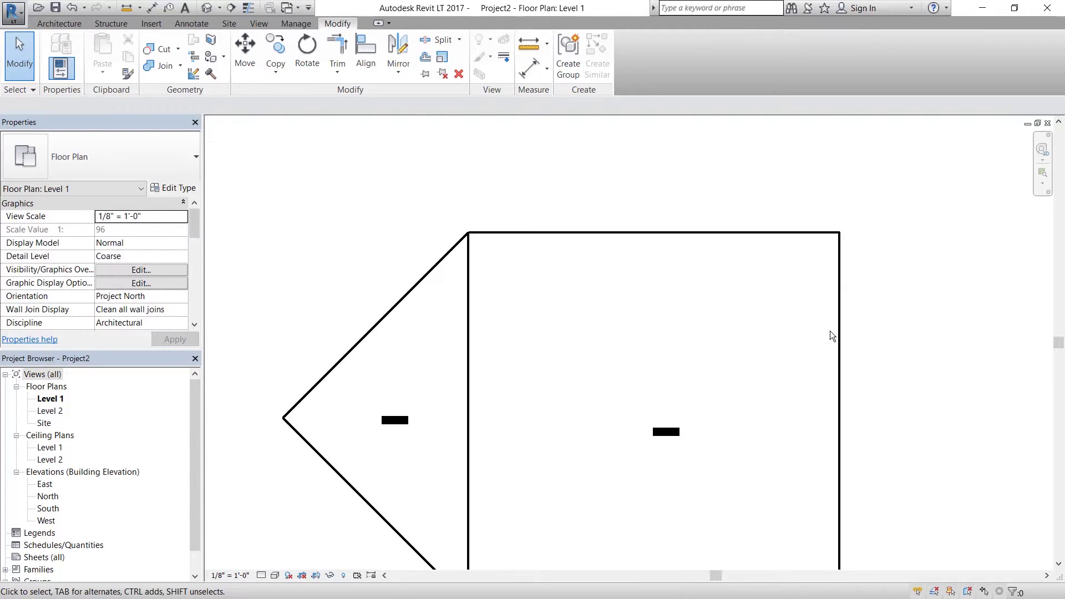
pyautogui.press('Tab')
pyautogui.press('Tab')
pyautogui.press('Tab')
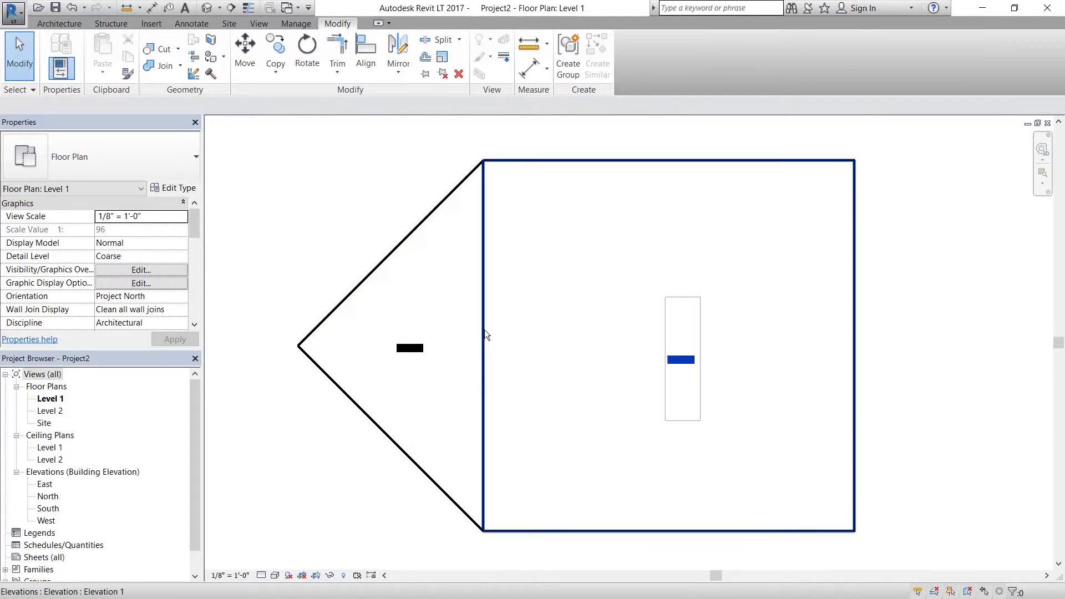
pyautogui.press('Tab')
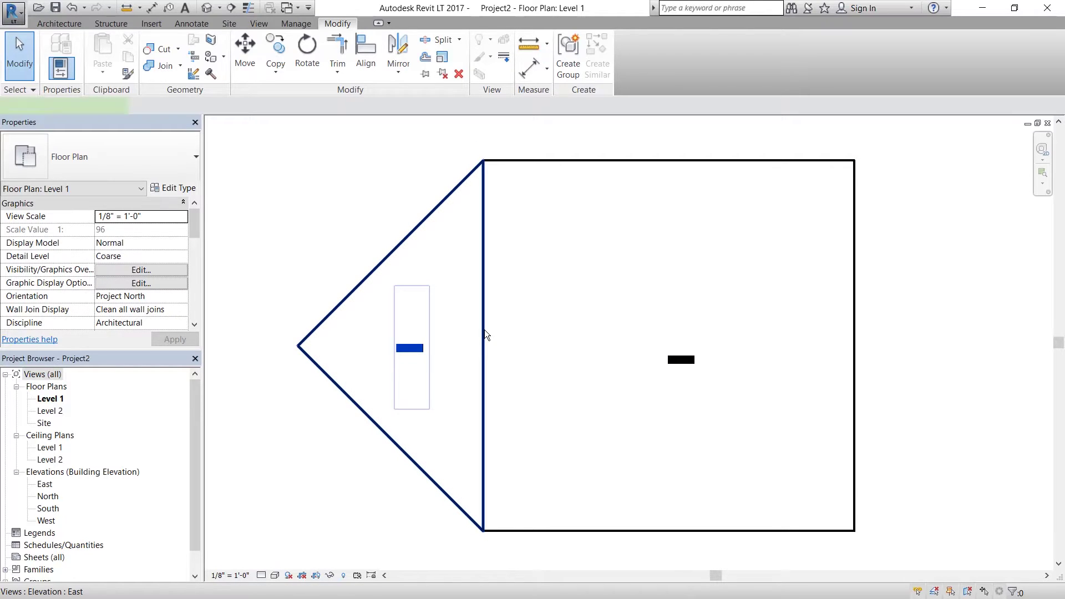
pyautogui.click(485, 330)
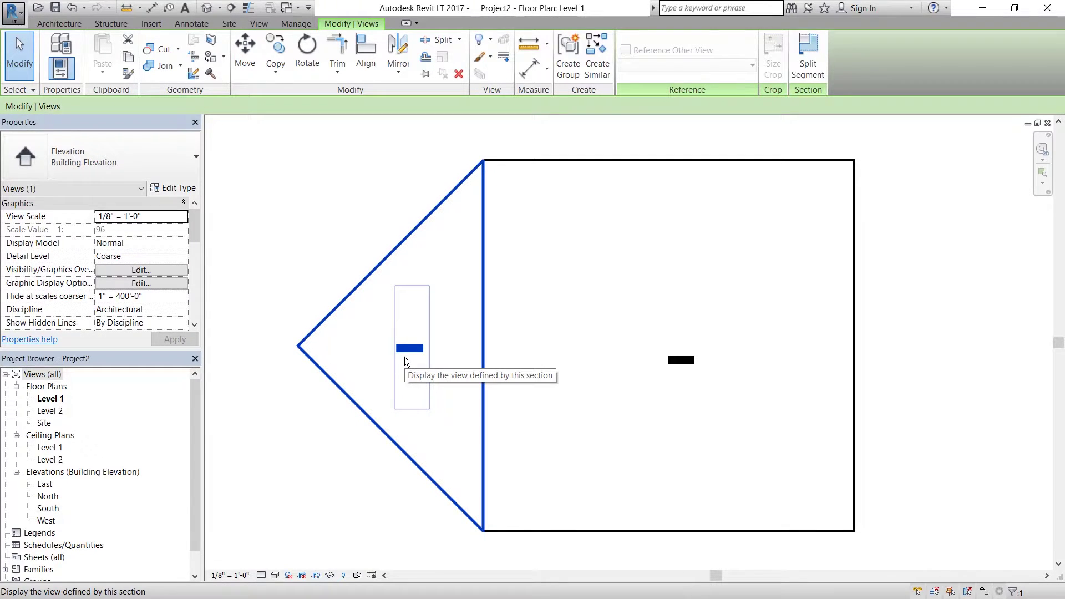
pyautogui.click(357, 437)
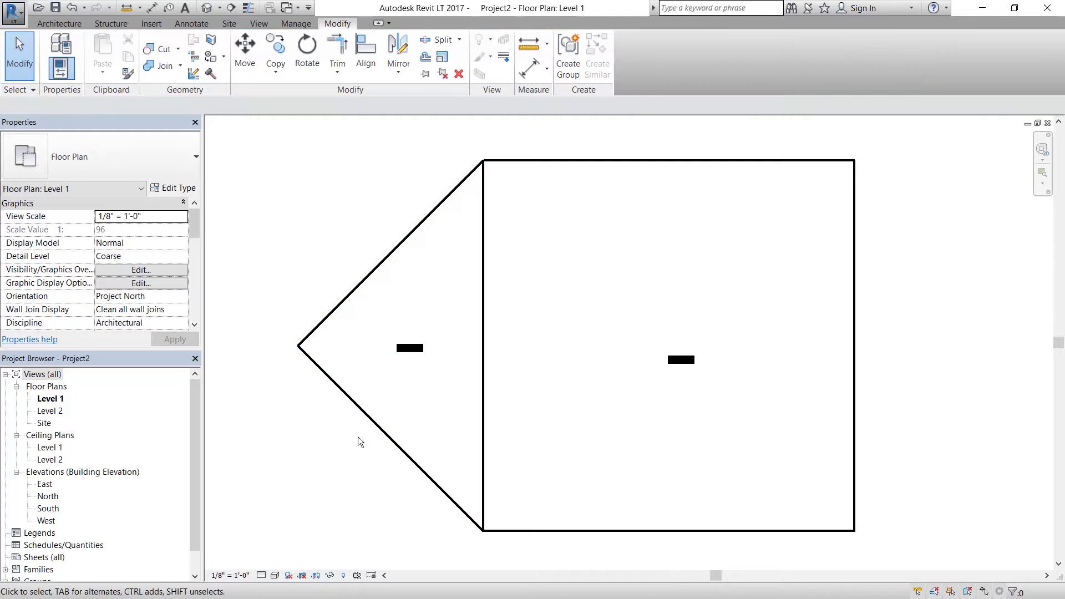
# Select the complete north and east elevation markers together with one selection window, then clear the selection
pyautogui.press('a')
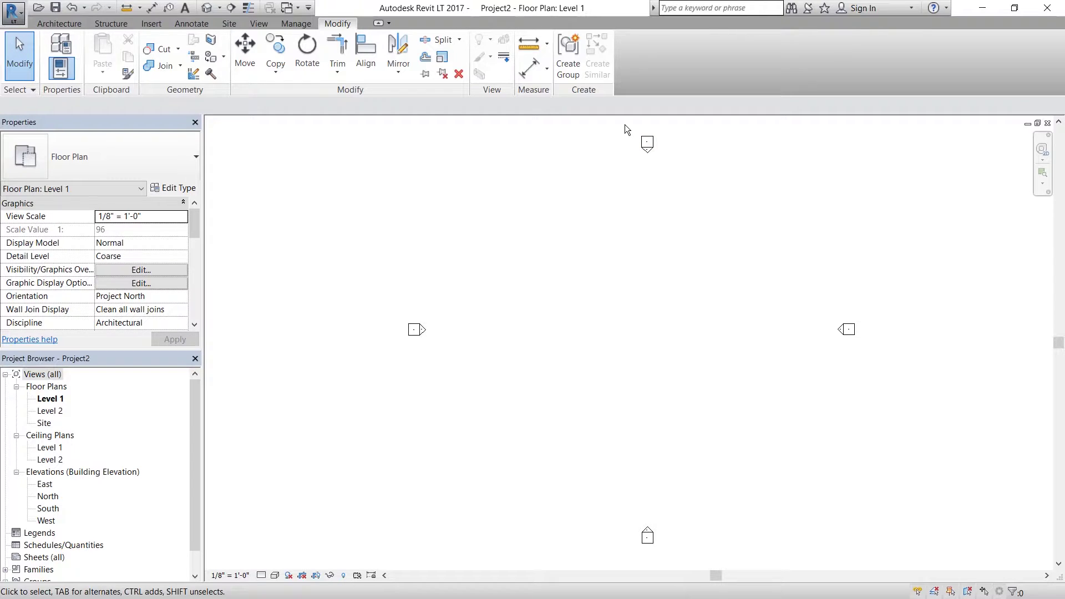
pyautogui.moveTo(624, 124)
pyautogui.mouseDown()
pyautogui.moveTo(866, 362)
pyautogui.moveTo(900, 361)
pyautogui.moveTo(873, 348)
pyautogui.mouseUp()
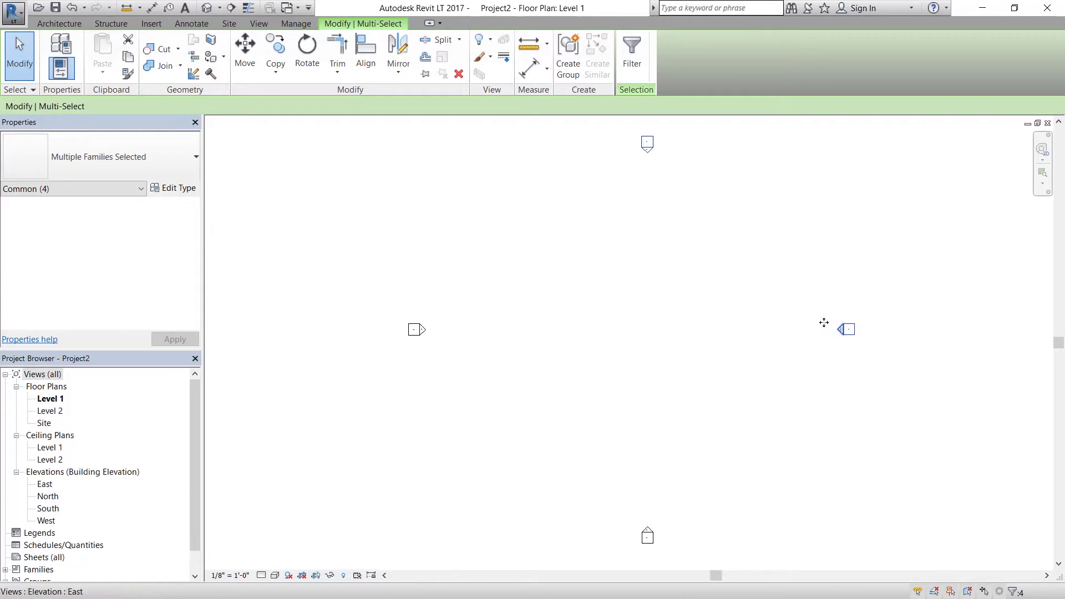
pyautogui.click(799, 307)
# Window-select the east marker's triangular arrow alone, then enclose the arrow and square body together, and clear the selection
pyautogui.scroll(5, 860, 327)
pyautogui.scroll(4, 869, 351)
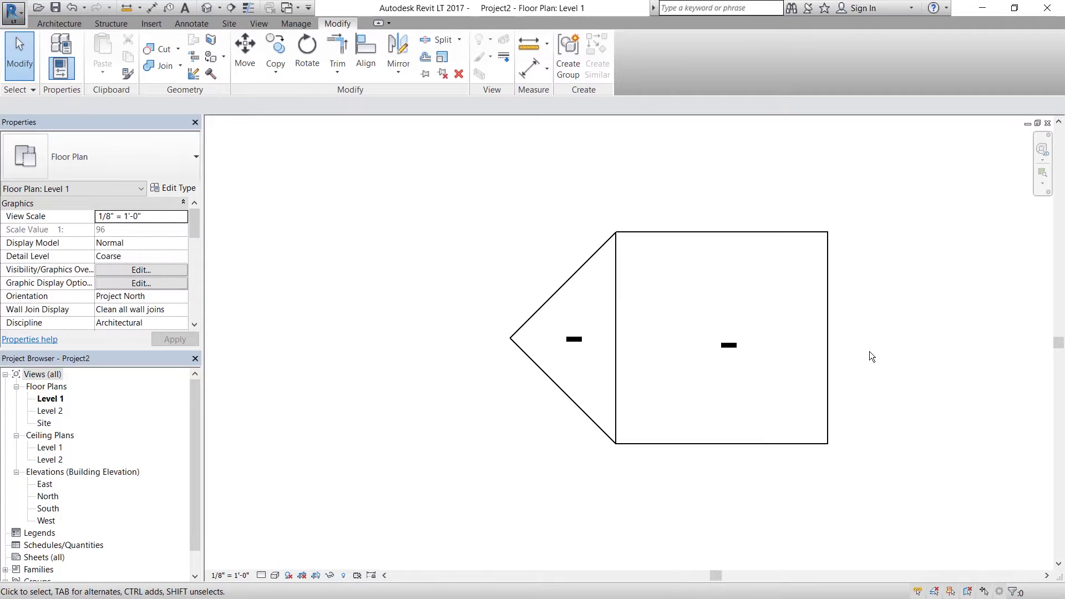
pyautogui.moveTo(391, 163)
pyautogui.mouseDown()
pyautogui.moveTo(584, 394)
pyautogui.moveTo(763, 508)
pyautogui.mouseUp()
pyautogui.moveTo(407, 148); pyautogui.dragTo(897, 511)
pyautogui.click(841, 345)
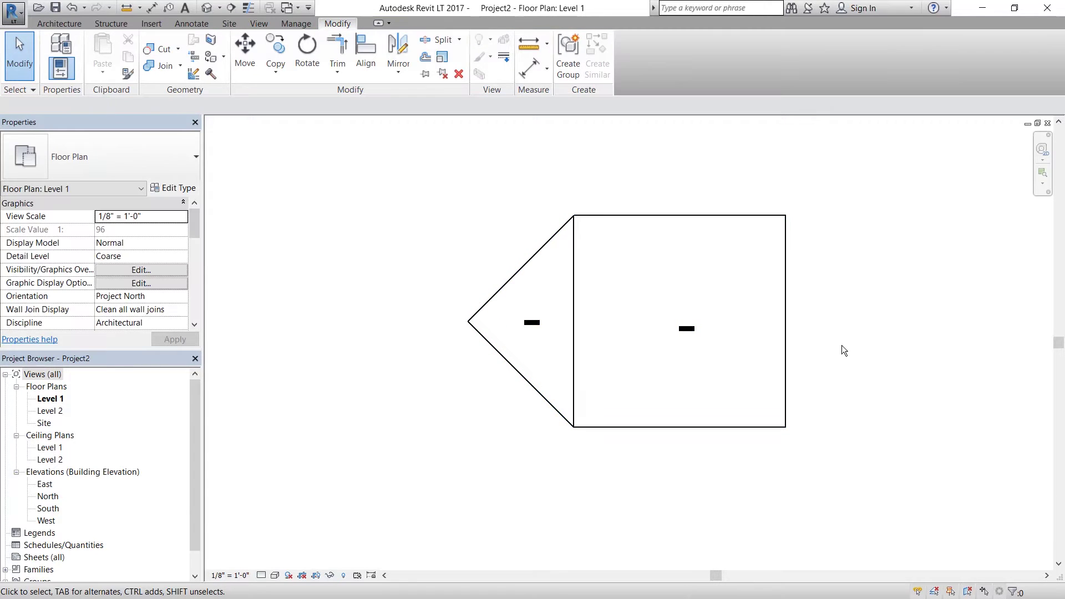
# Make a crossing selection from east to west over the upper part of the east marker, then clear it
pyautogui.moveTo(840, 174); pyautogui.dragTo(490, 221)
pyautogui.press('Escape')
pyautogui.press('z')
pyautogui.press('a')
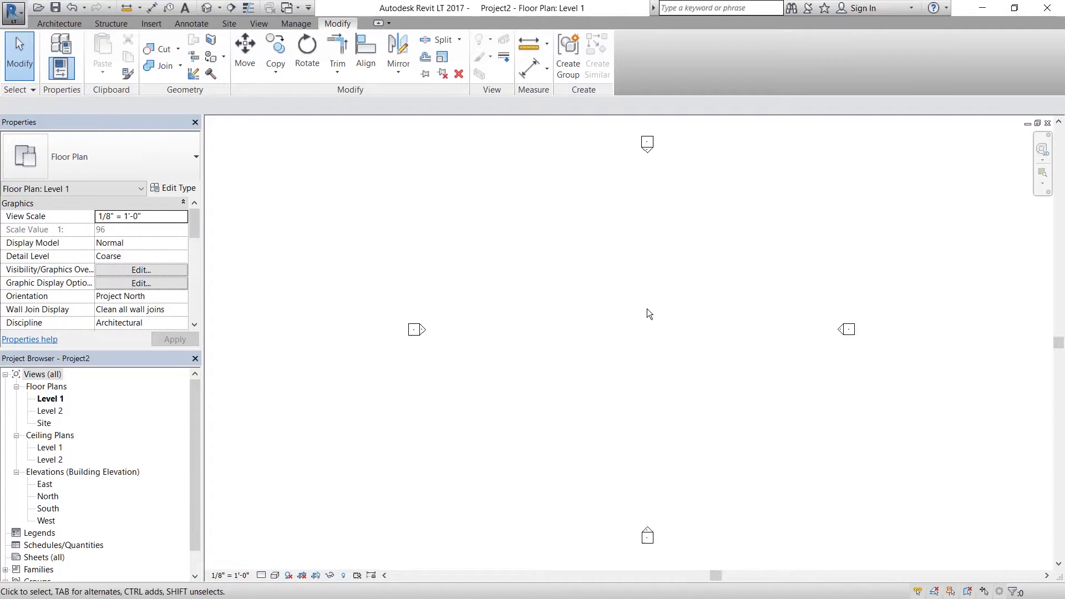
# Select all four complete elevation markers with one crossing selection and open the selection filter
pyautogui.scroll(-1, 607, 340)
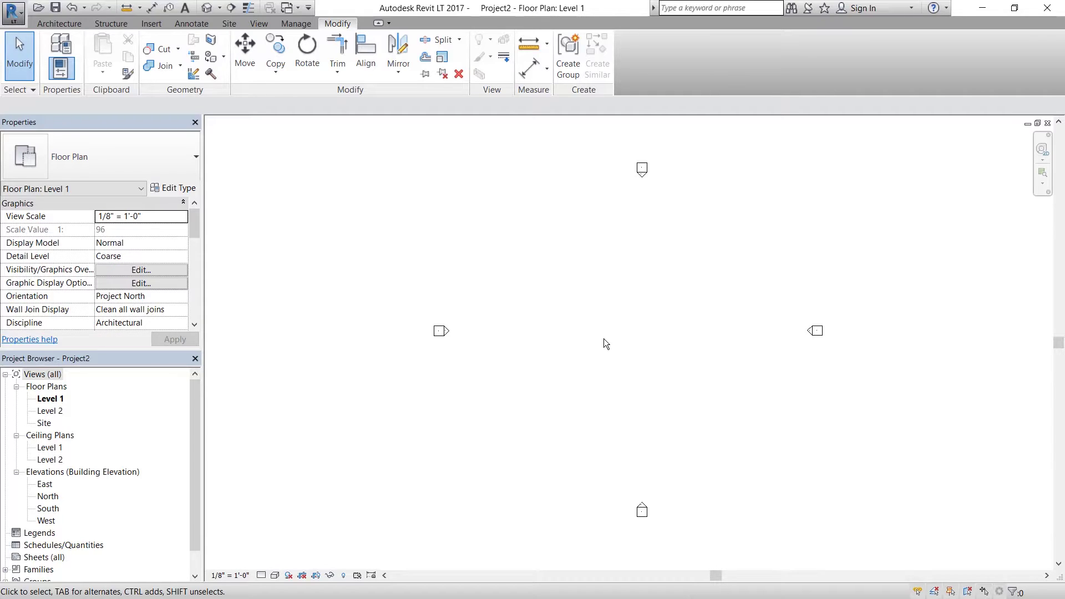
pyautogui.scroll(-1, 603, 339)
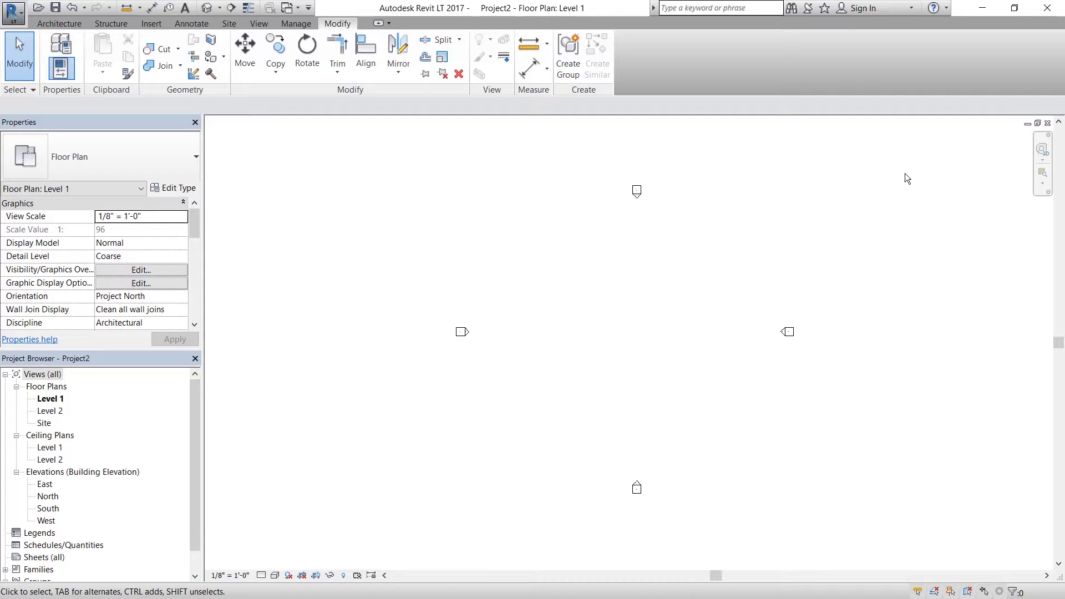
pyautogui.moveTo(906, 175); pyautogui.dragTo(391, 521)
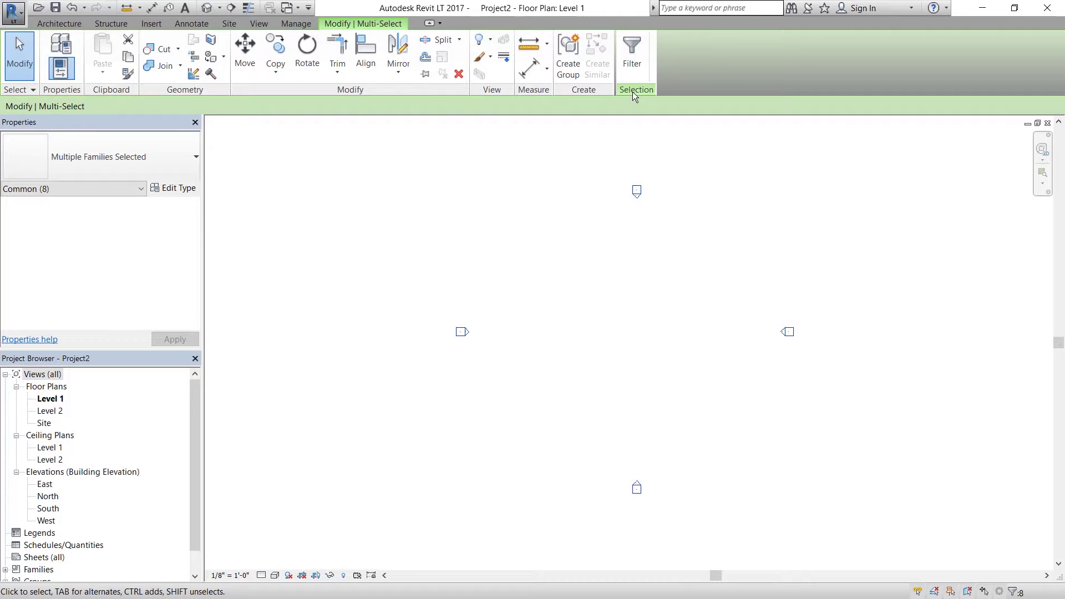
pyautogui.click(634, 55)
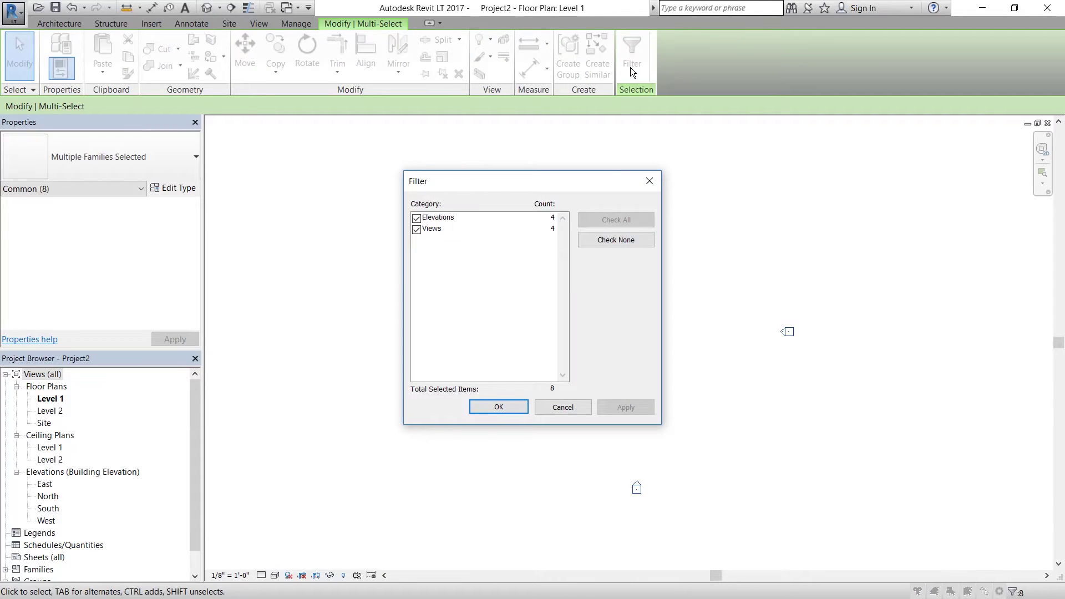
# Try excluding the Views and Elevations categories from the filter and including them again
pyautogui.click(420, 229)
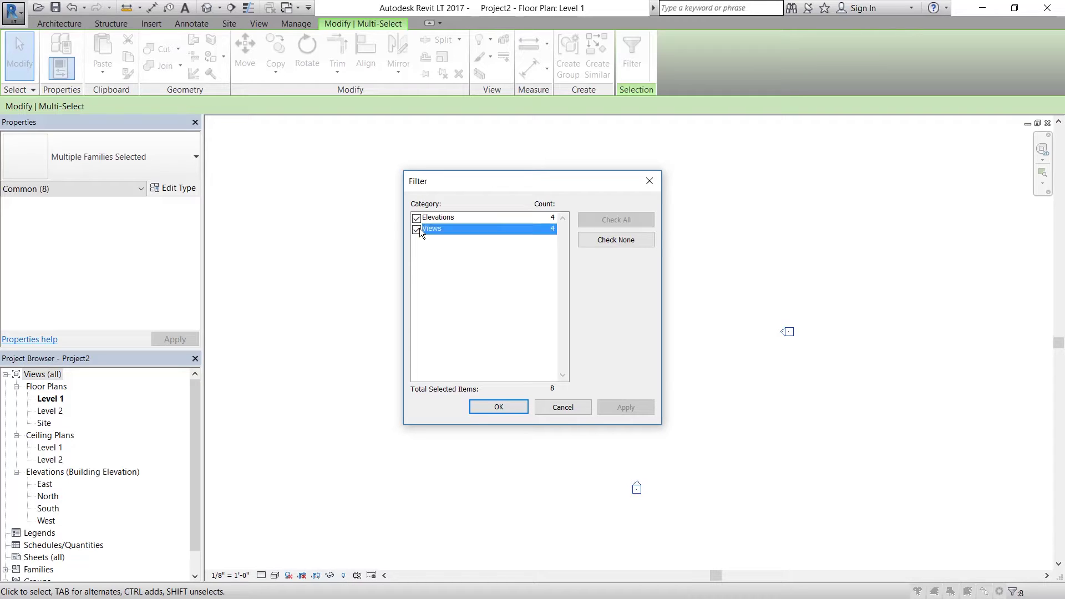
pyautogui.click(418, 218)
pyautogui.click(416, 229)
pyautogui.click(417, 219)
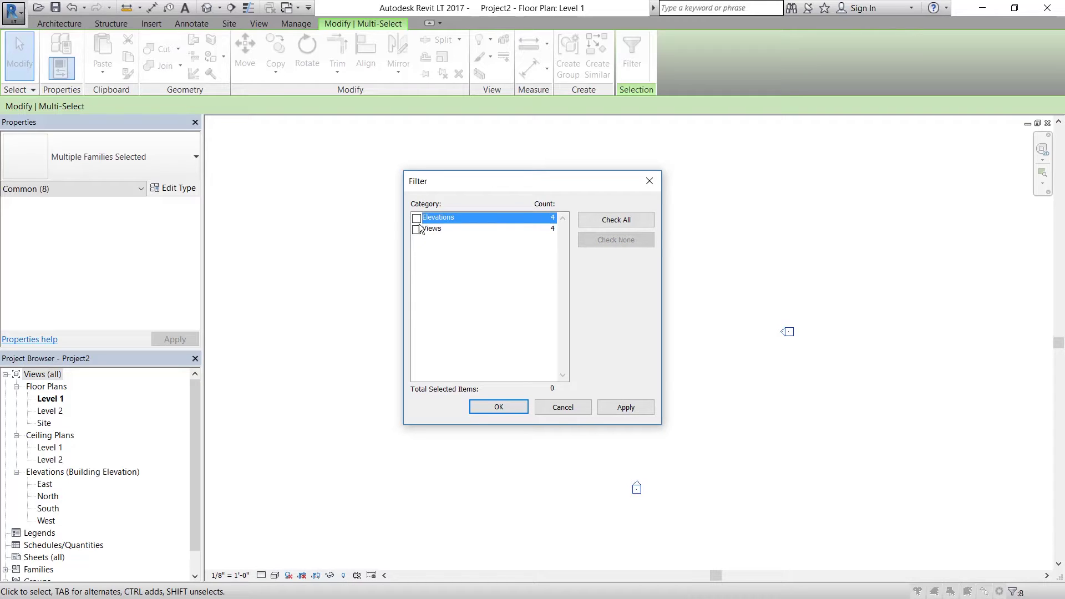
pyautogui.click(417, 229)
pyautogui.click(417, 218)
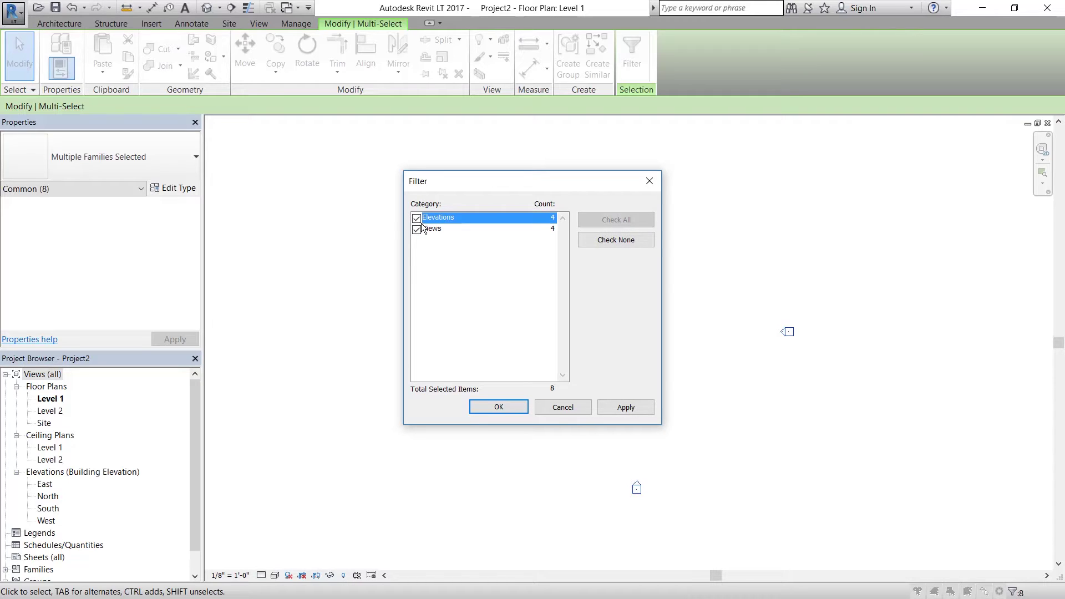
# Clear all filter categories, include only Elevations, and apply the filter to the selection
pyautogui.click(607, 242)
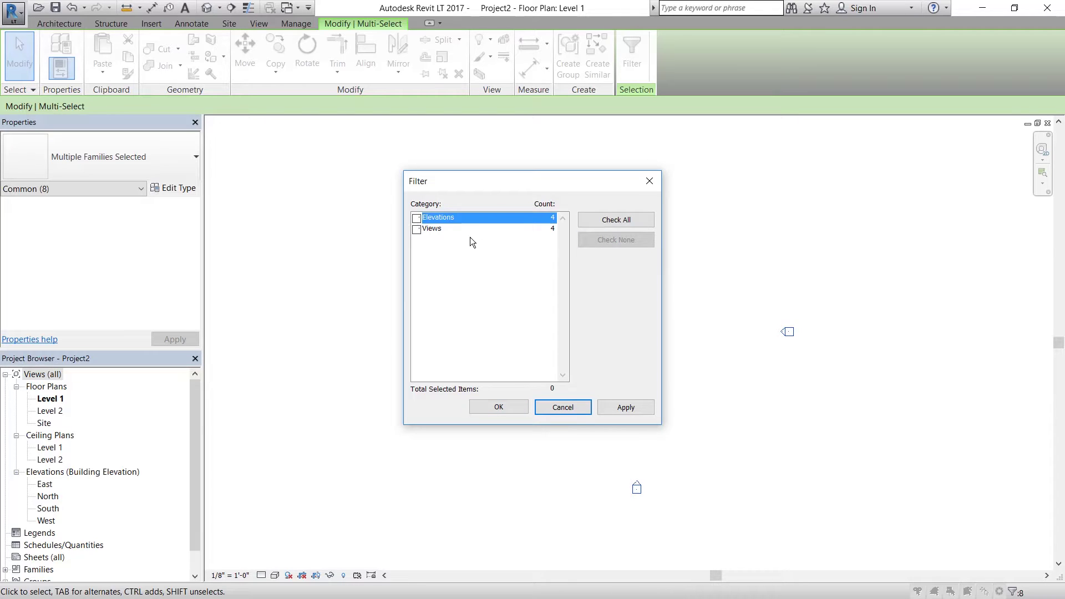
pyautogui.click(416, 218)
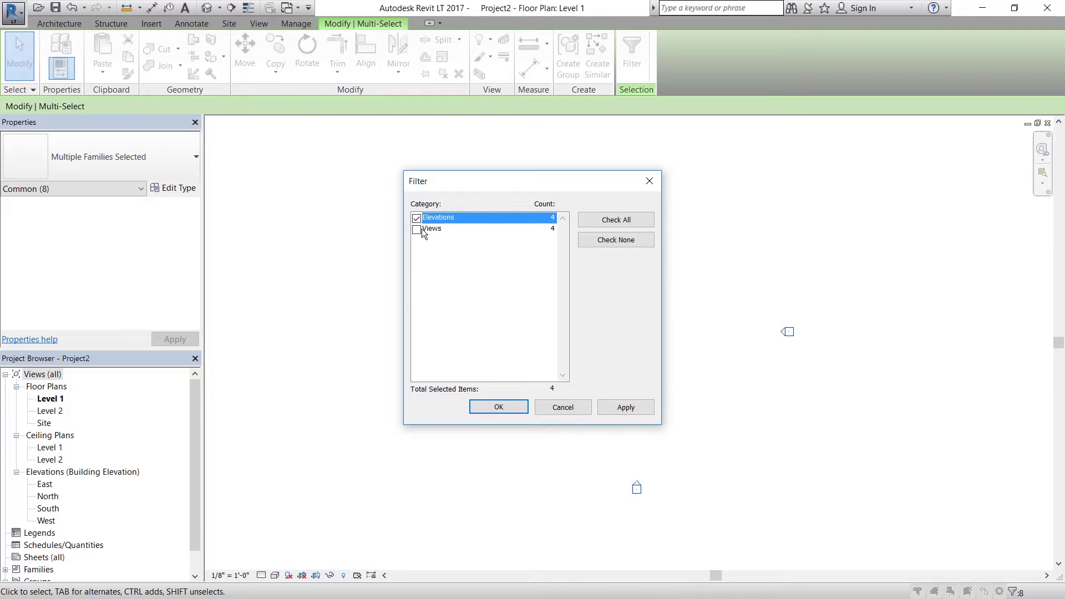
pyautogui.click(499, 407)
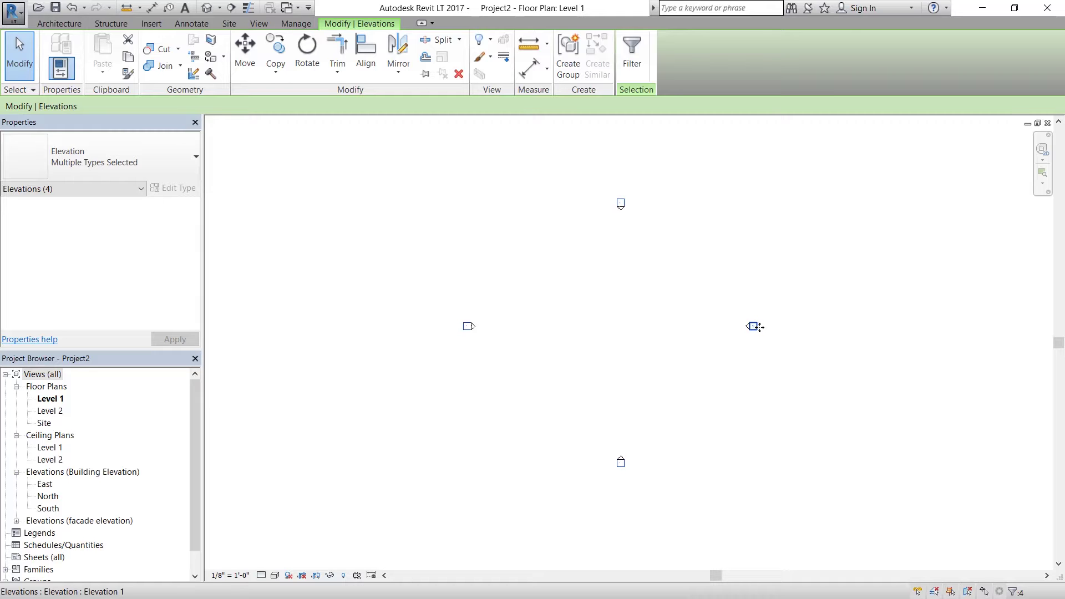
# Override the selected elevation markers' graphics by element in this view, setting the projection line weight to 8
pyautogui.rightClick(759, 327)
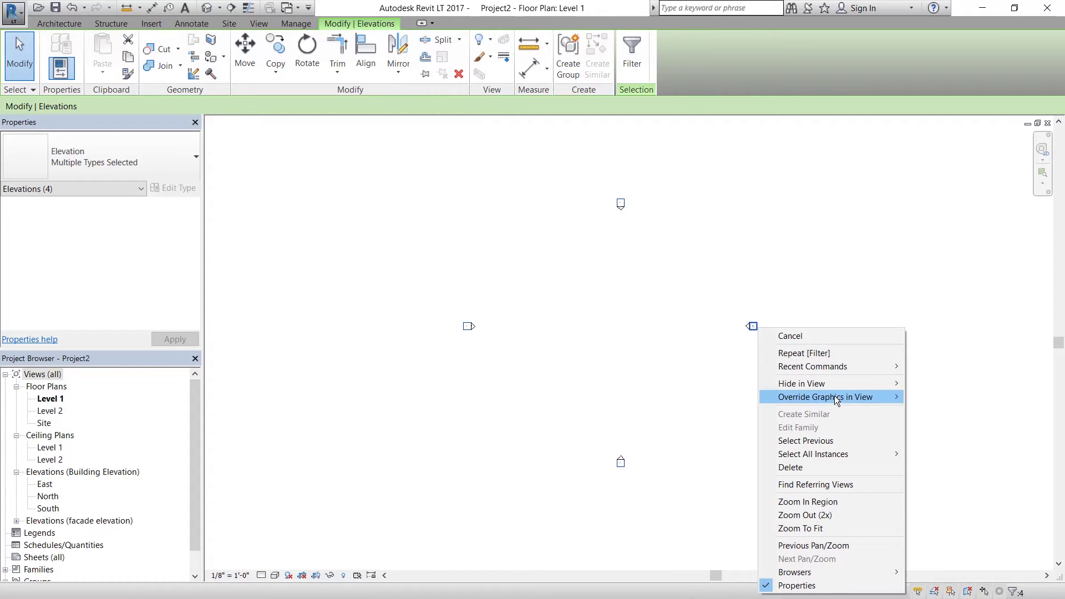
pyautogui.click(927, 395)
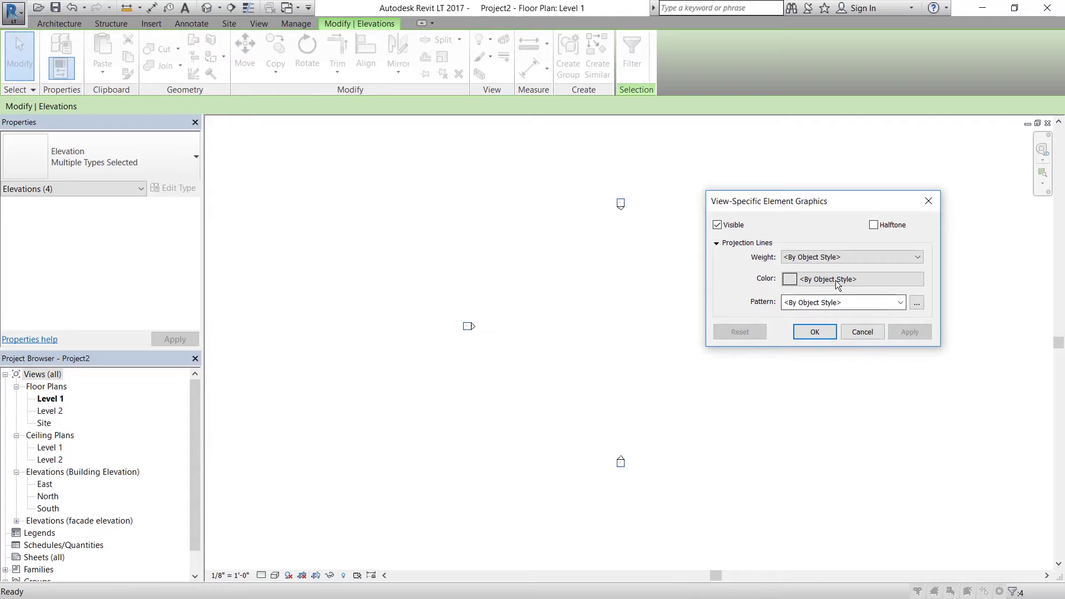
pyautogui.click(827, 258)
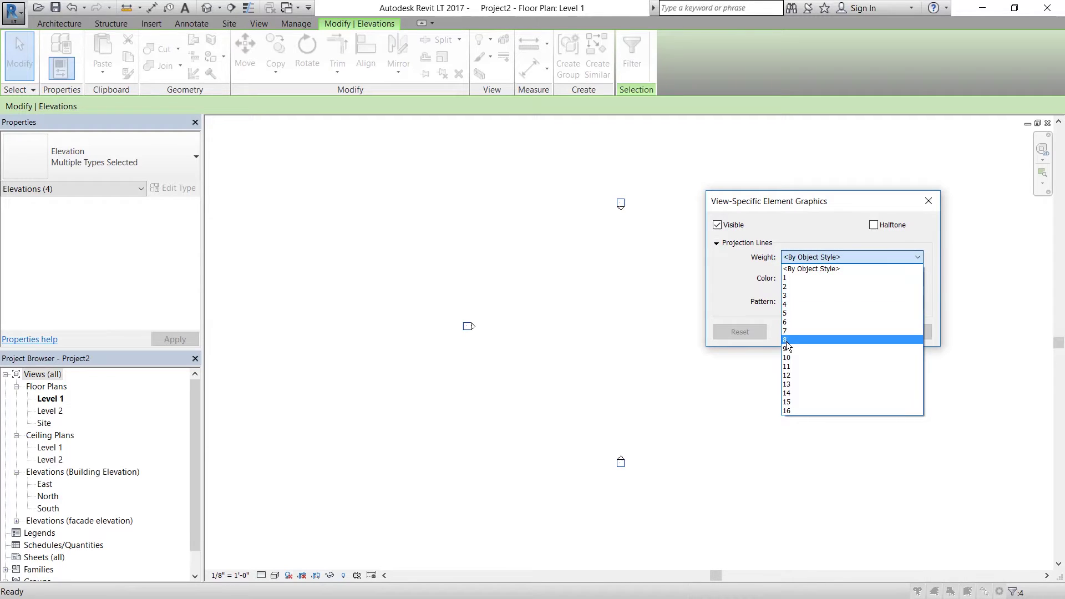
pyautogui.click(787, 340)
pyautogui.click(815, 332)
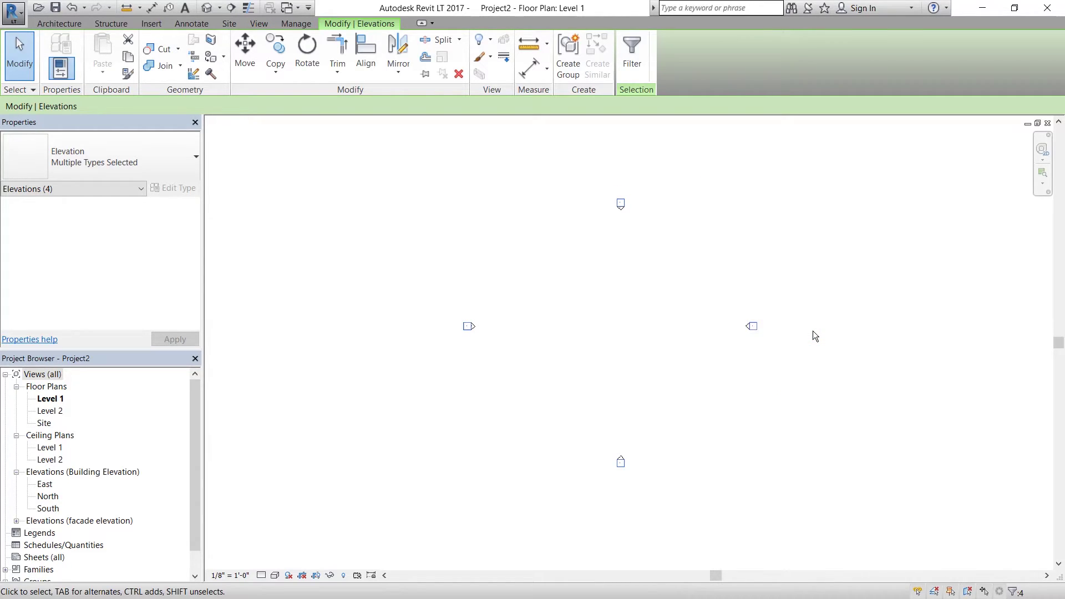
# Select all instances of the east marker's element type, widen the selection to all four complete markers, and clear it
pyautogui.scroll(3, 646, 334)
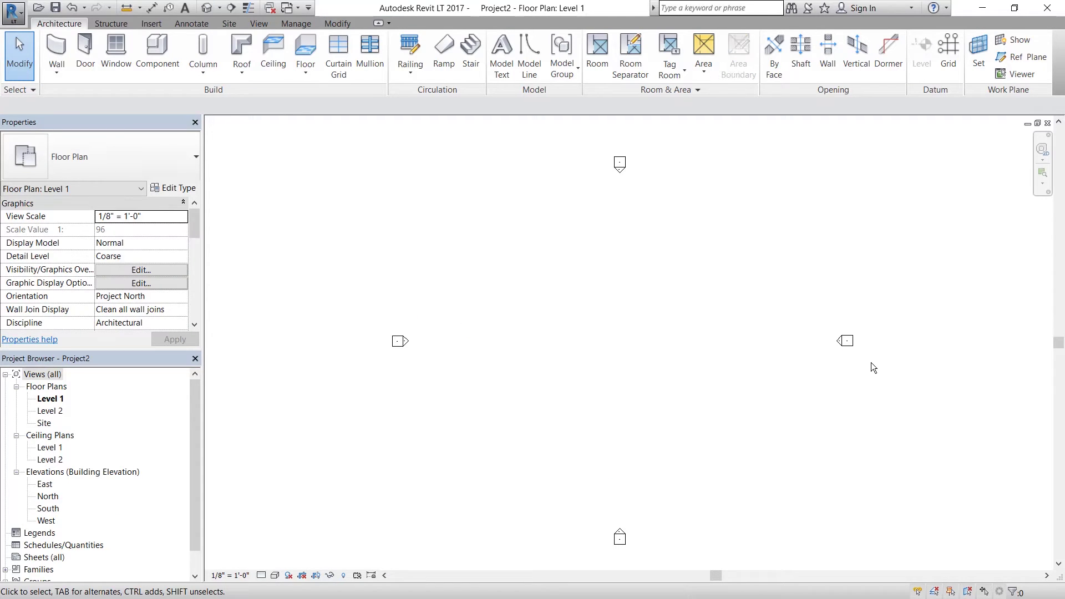
pyautogui.rightClick(847, 340)
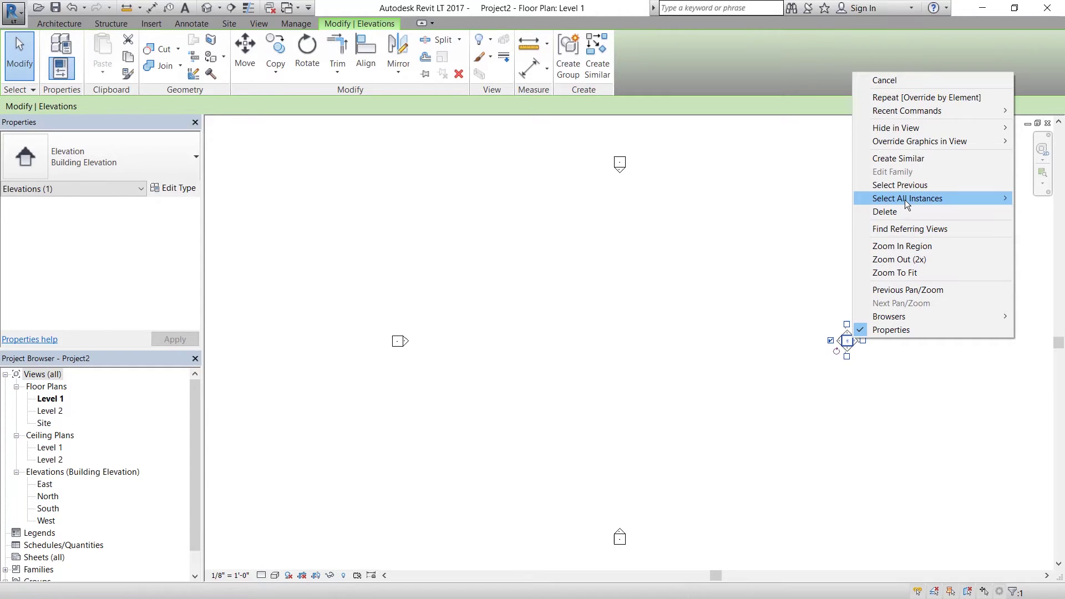
pyautogui.moveTo(906, 199)
pyautogui.click(803, 198)
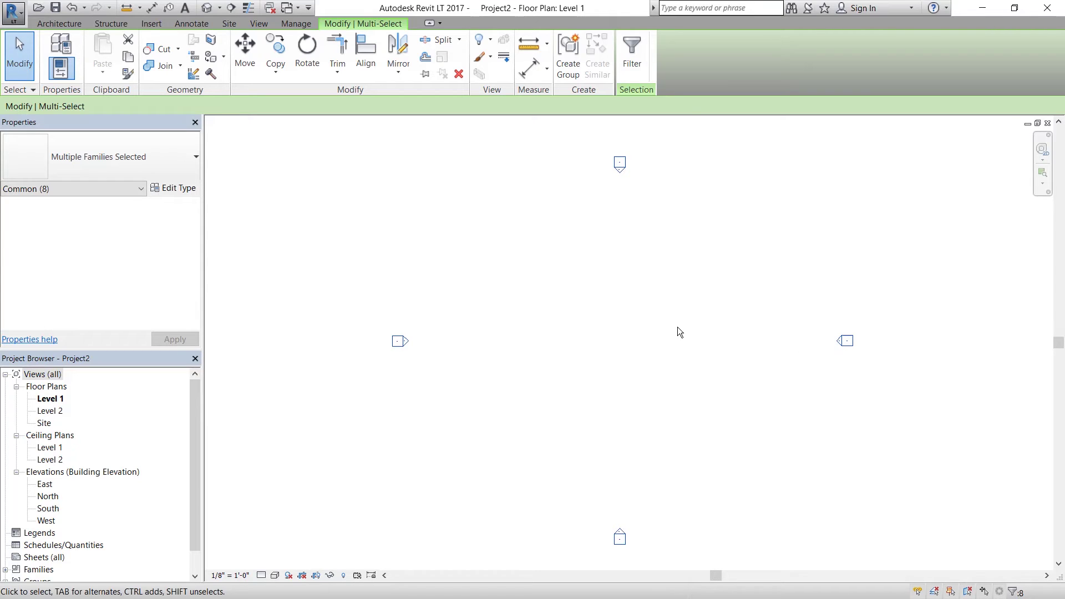
pyautogui.press('Escape')
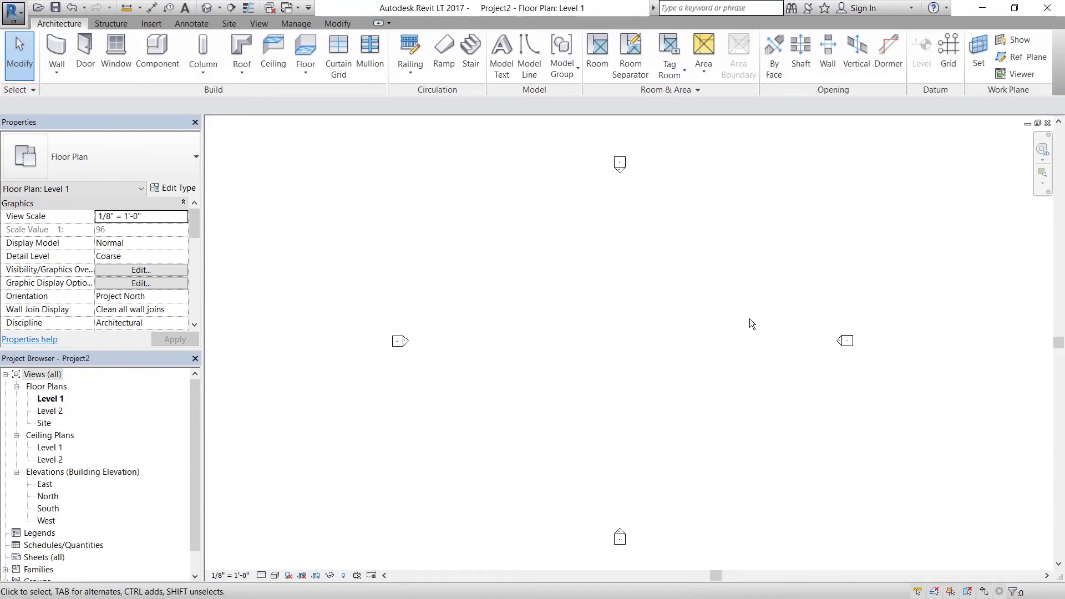
# Select the east marker's square body and deselect it, then recall the previous selection and clear it
pyautogui.click(847, 341)
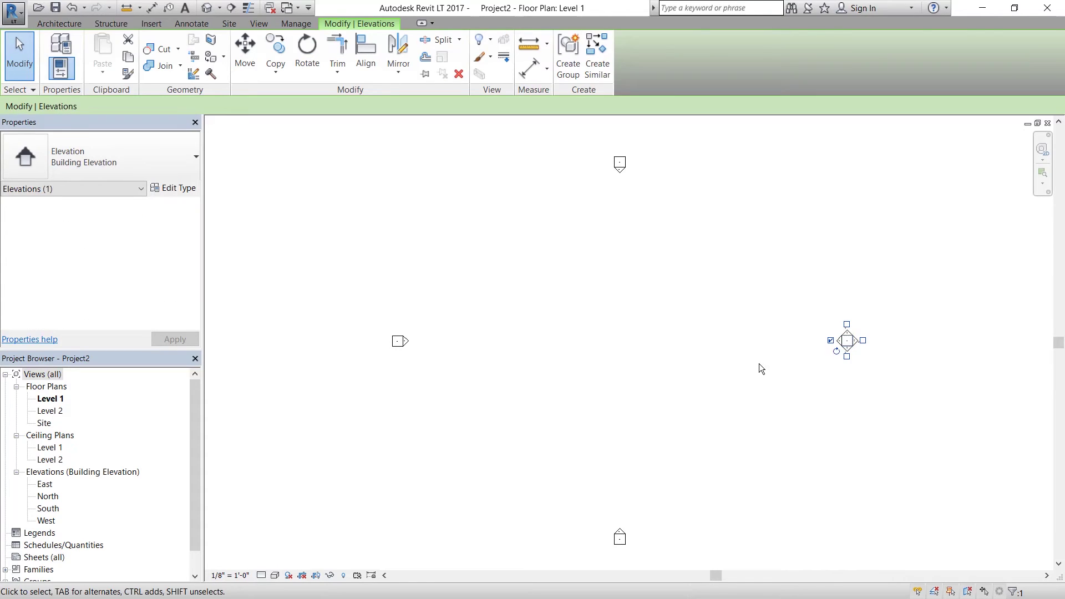
pyautogui.click(743, 372)
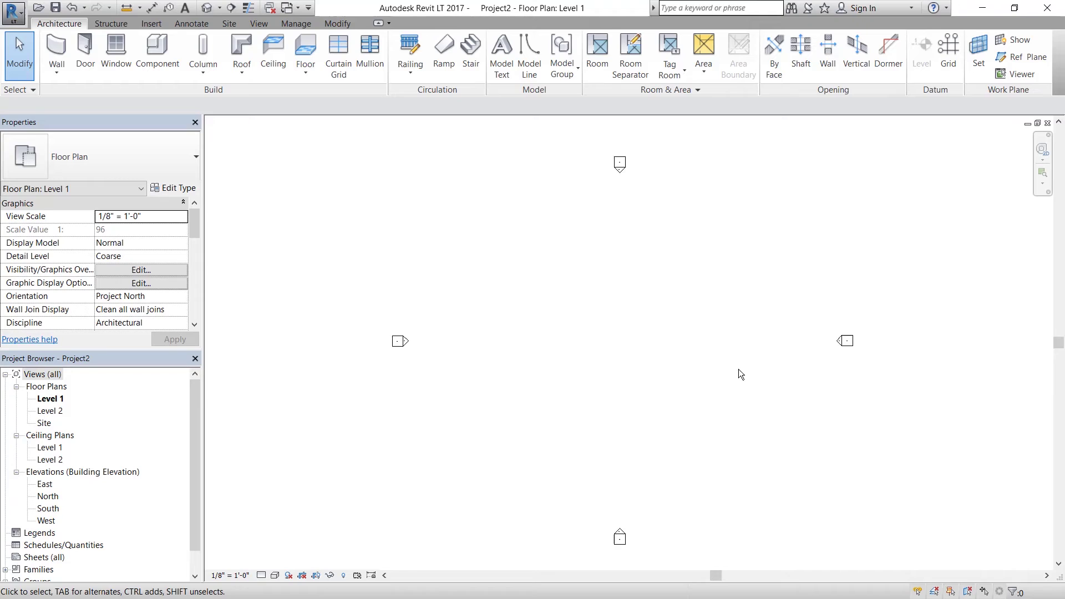
pyautogui.hotkey('ctrl', 'Left')
pyautogui.press('Escape')
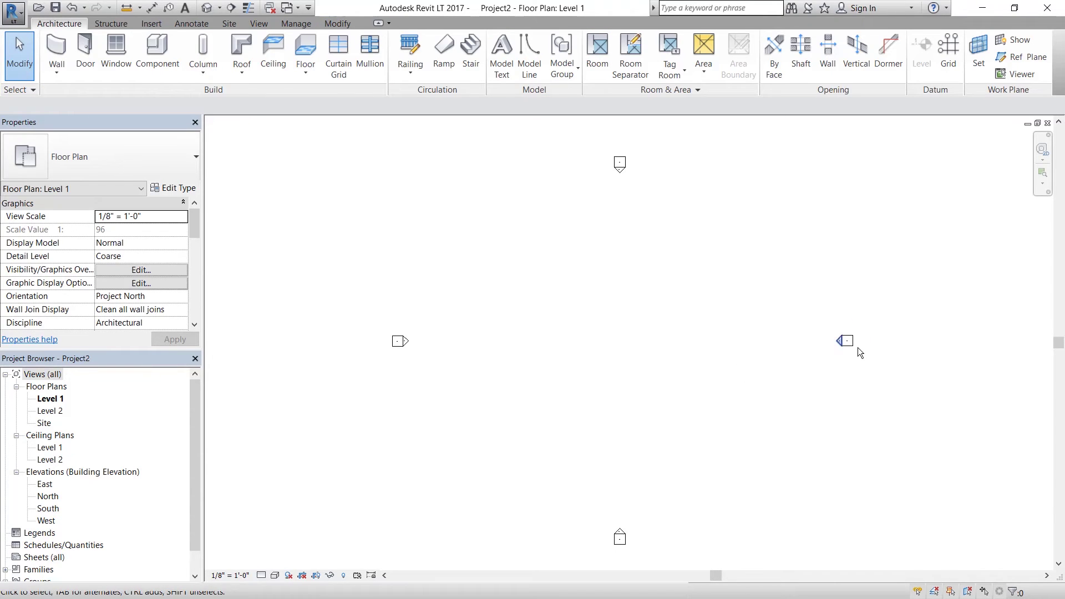
# Recall the last selection with Select Previous near the east marker, then clear it
pyautogui.scroll(4, 858, 348)
pyautogui.rightClick(664, 357)
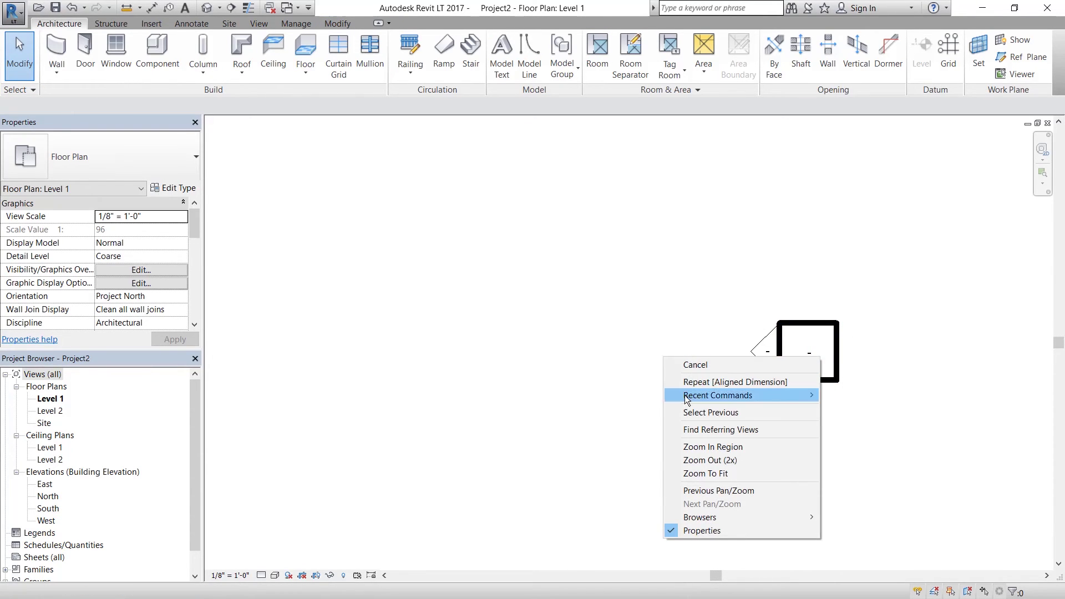
pyautogui.click(694, 411)
pyautogui.press('Escape')
# Pick the east marker's thick-lined square body and deselect it, then restore it with Select Previous and clear the selection
pyautogui.scroll(3, 858, 358)
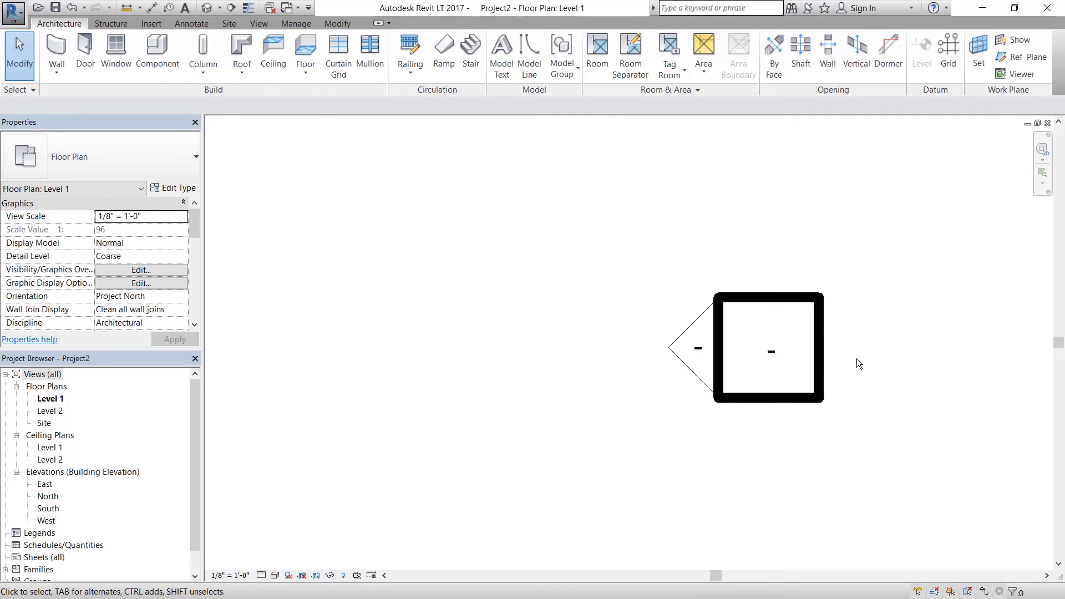
pyautogui.click(763, 355)
pyautogui.press('Escape')
pyautogui.rightClick(467, 347)
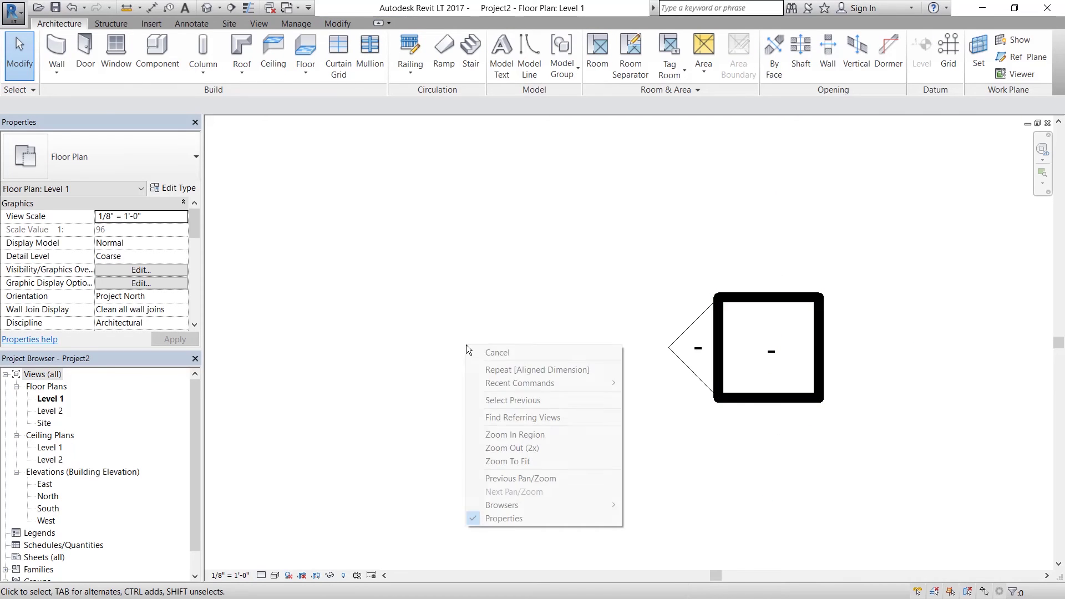
pyautogui.click(507, 400)
pyautogui.press('Escape')
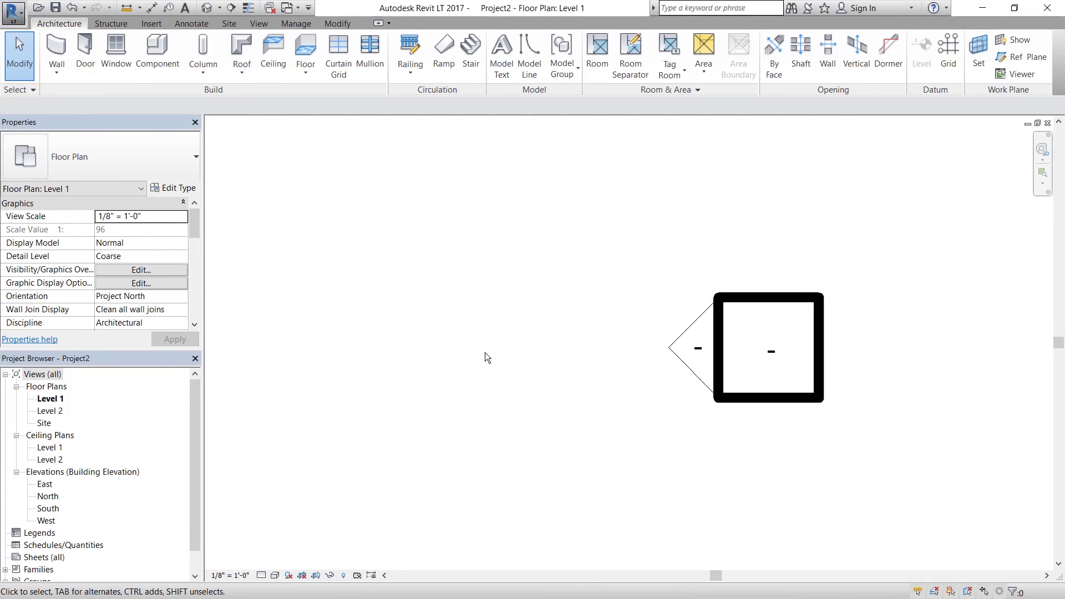